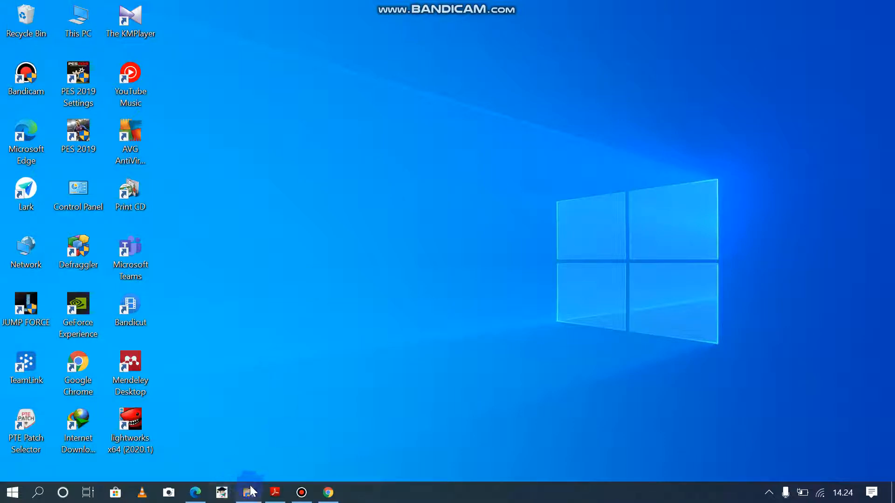
Step: Open the BAB-I chapter document from the thesis folder in File Explorer
mouse_move(249, 491)
left_click(250, 492)
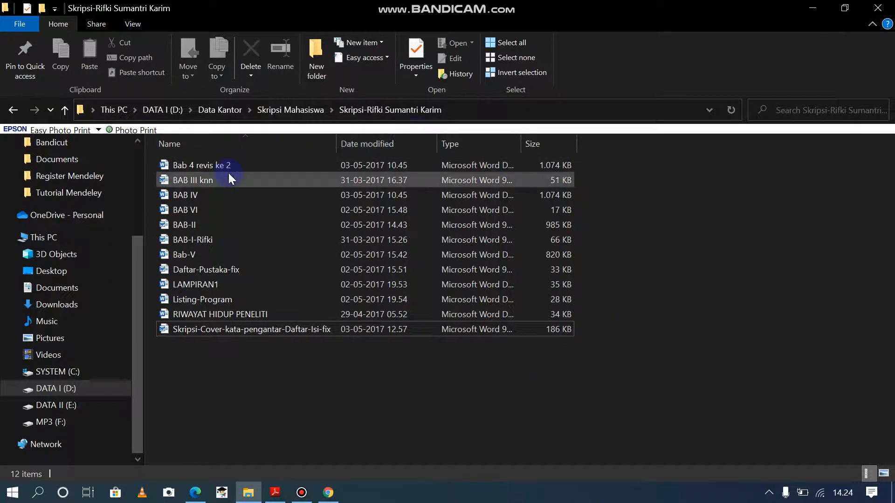
mouse_move(229, 176)
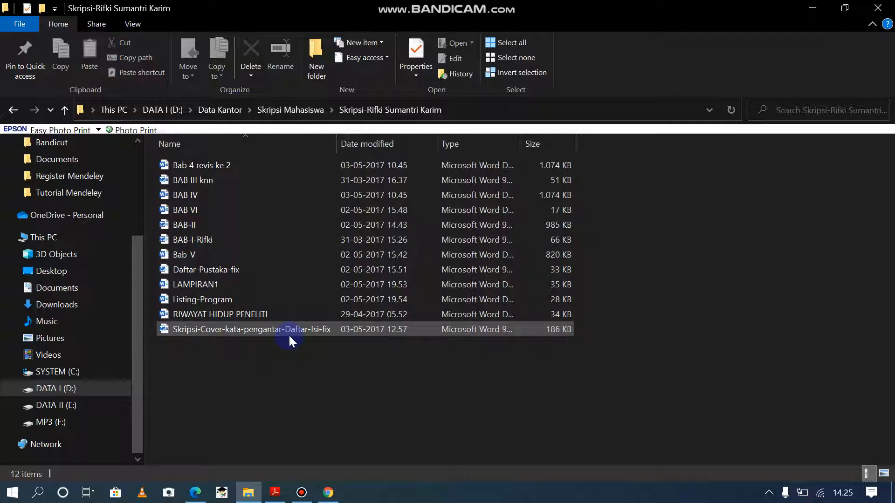
mouse_move(289, 337)
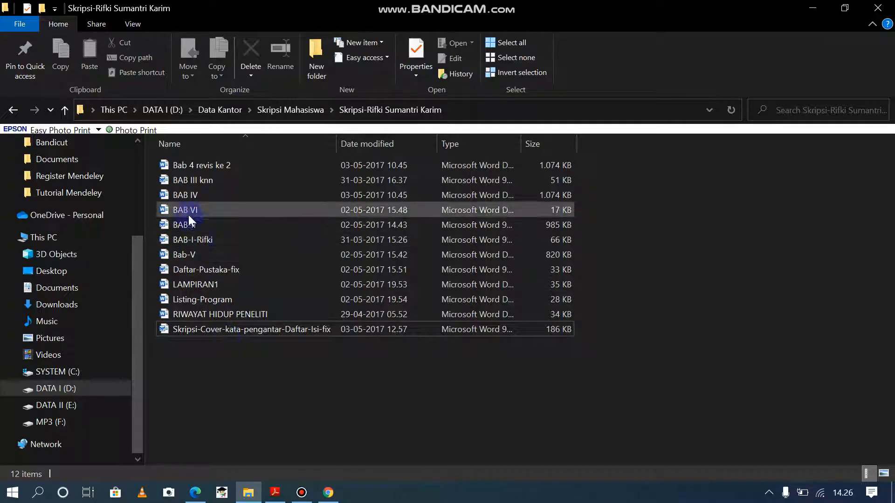
double_click(198, 240)
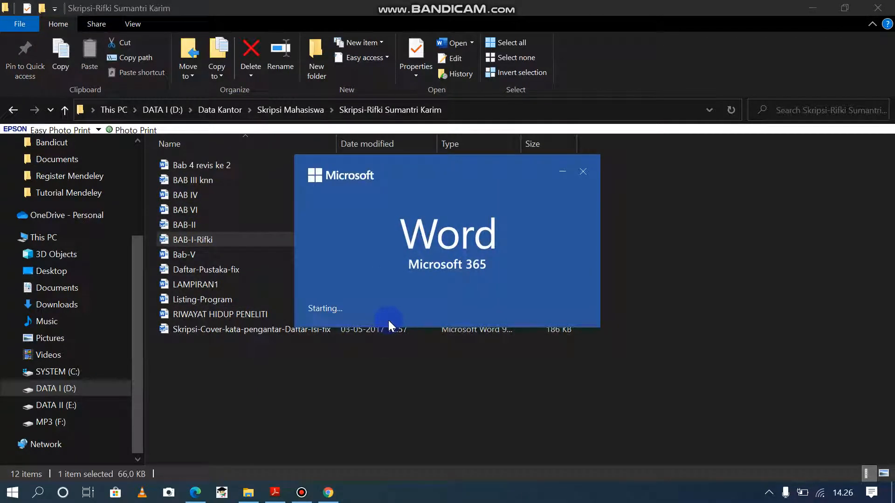
Step: Examine the page numbering and content of the BAB-I chapter up to section 1.3 Rumusan Masalah, and close the document
scroll(431, 296, "down", 5)
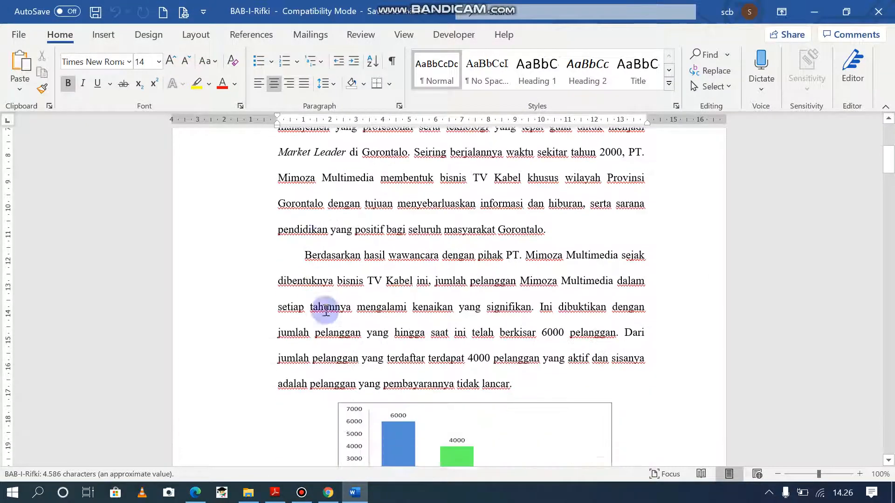
scroll(650, 342, "down", 7)
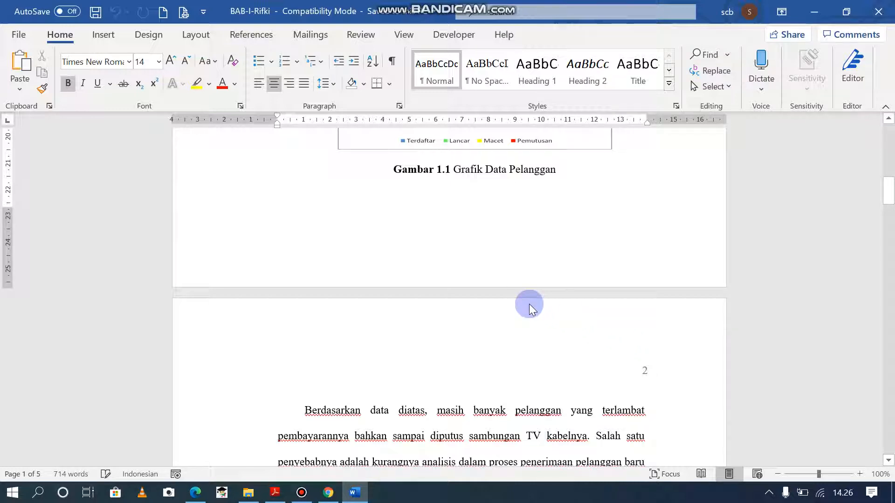
scroll(530, 303, "down", 3)
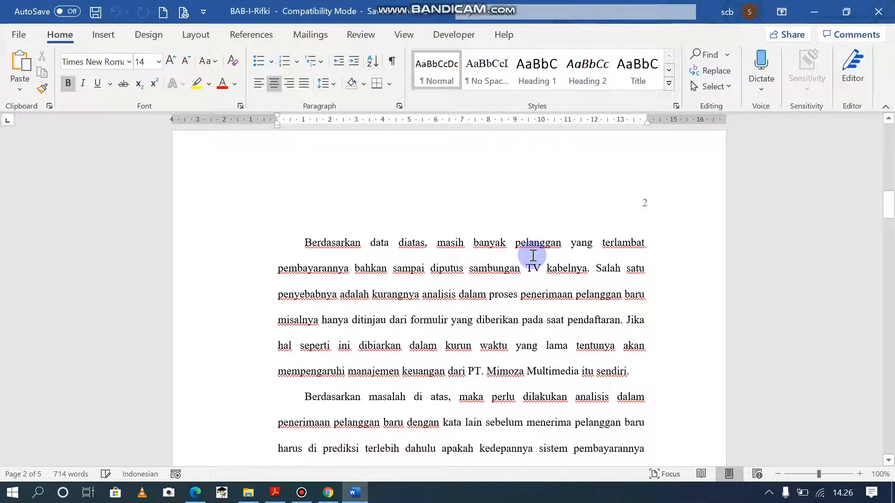
scroll(554, 230, "up", 15)
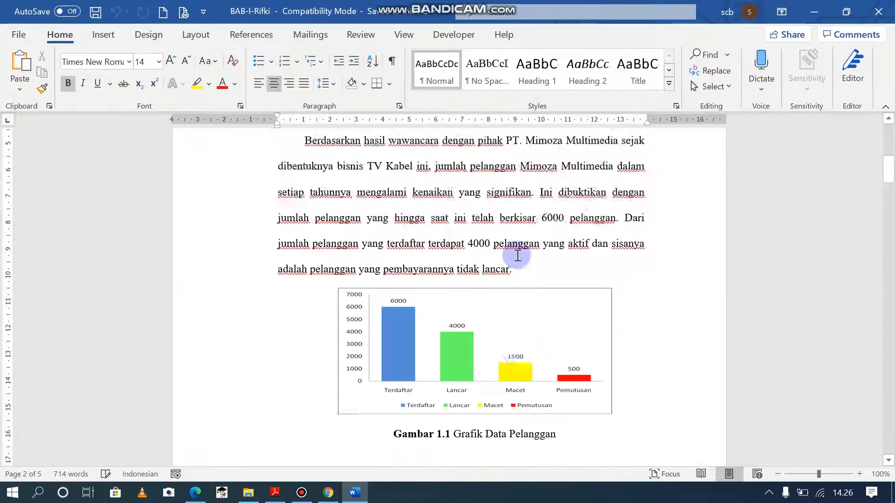
scroll(485, 245, "up", 3)
scroll(406, 252, "down", 9)
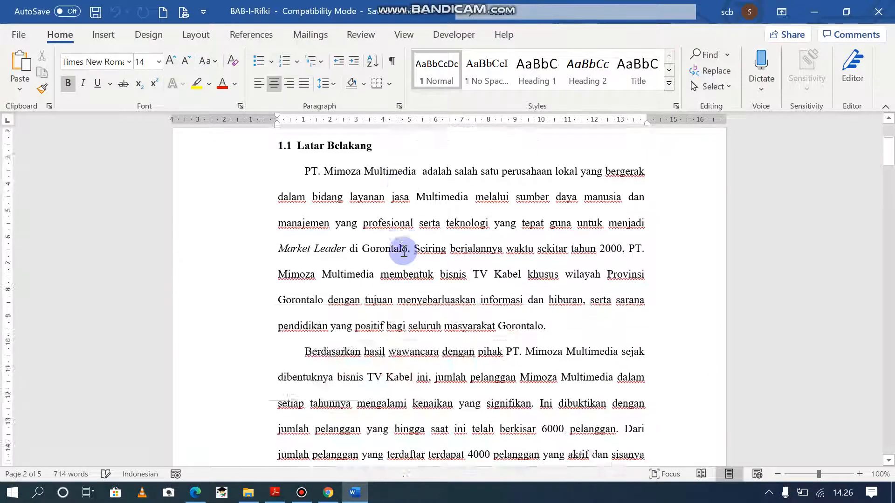
scroll(403, 251, "down", 20)
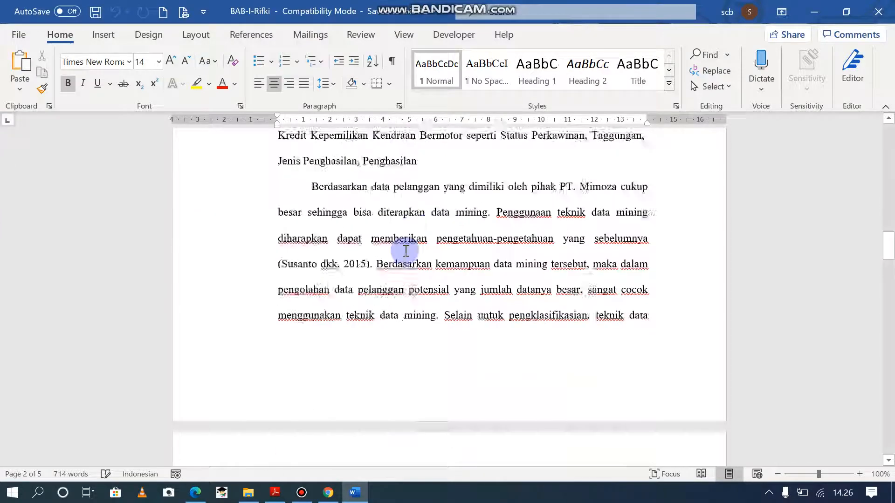
scroll(405, 250, "down", 13)
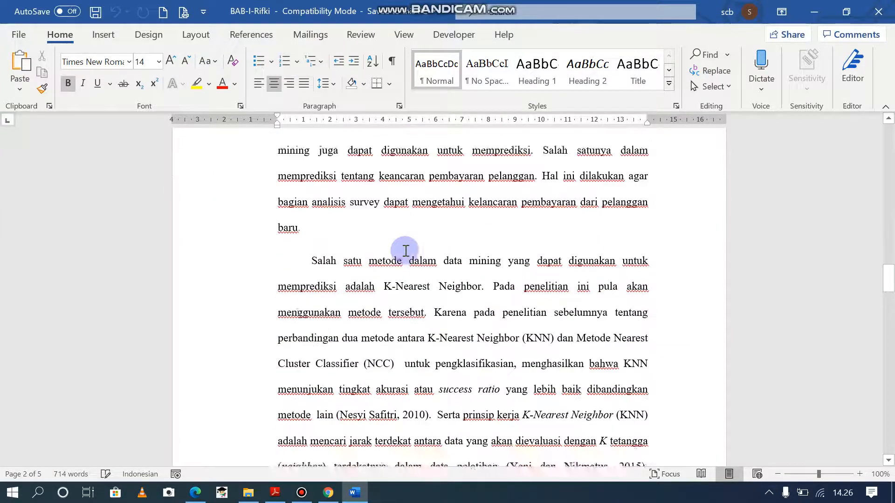
scroll(509, 256, "down", 3)
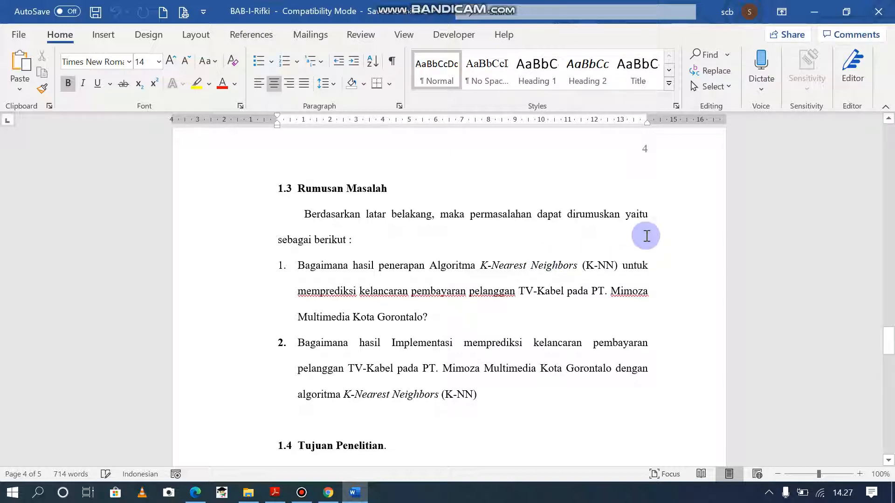
left_click(886, 21)
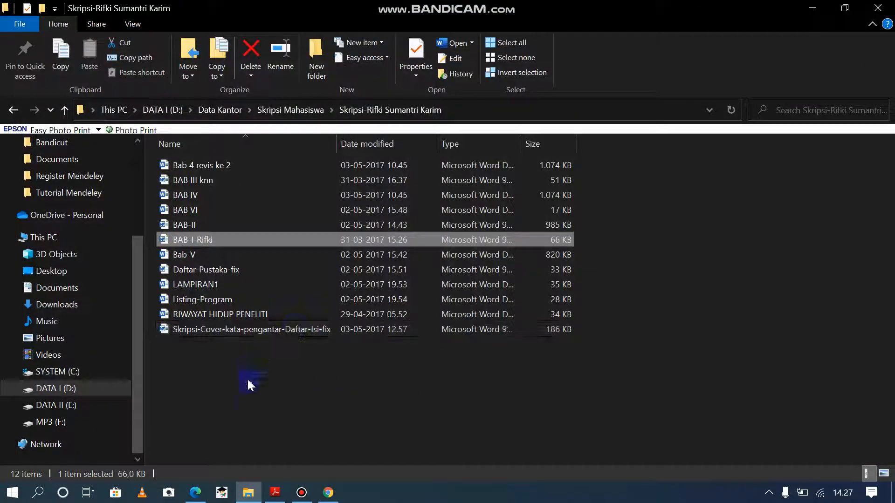
Step: Open the Skripsi-Cover-kata-pengantar-Daftar-Isi-fix document and go to the end of its list of tables
double_click(236, 332)
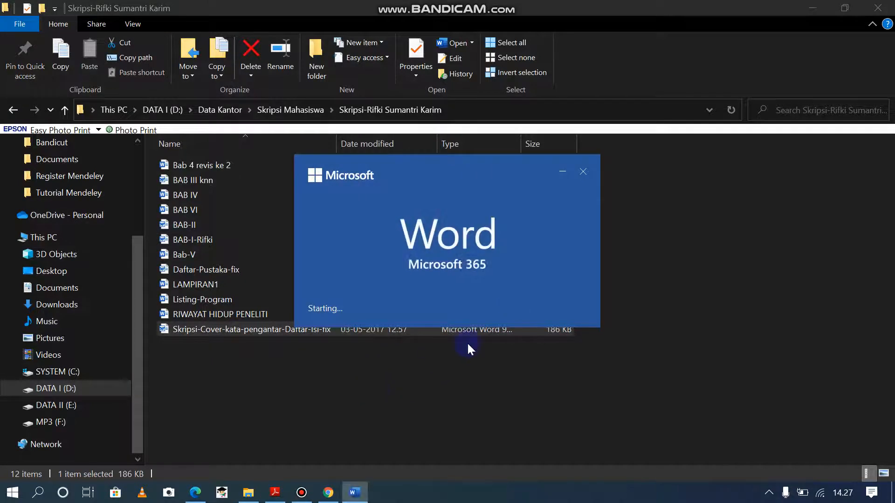
scroll(536, 316, "down", 15)
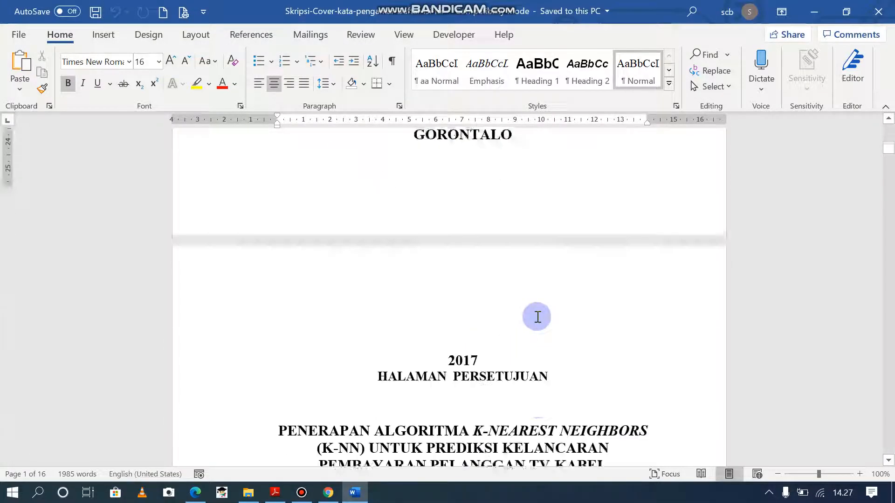
scroll(563, 321, "down", 15)
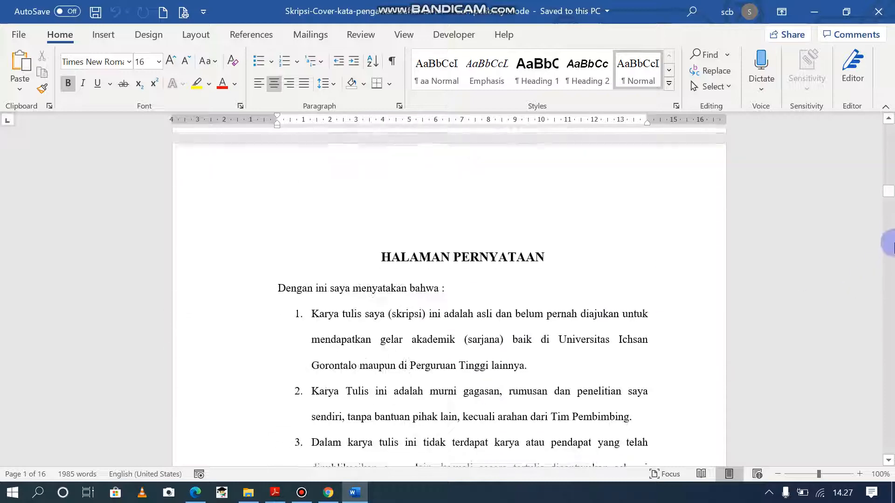
left_click_drag(888, 200, 888, 424)
scroll(496, 243, "up", 7)
scroll(496, 243, "down", 6)
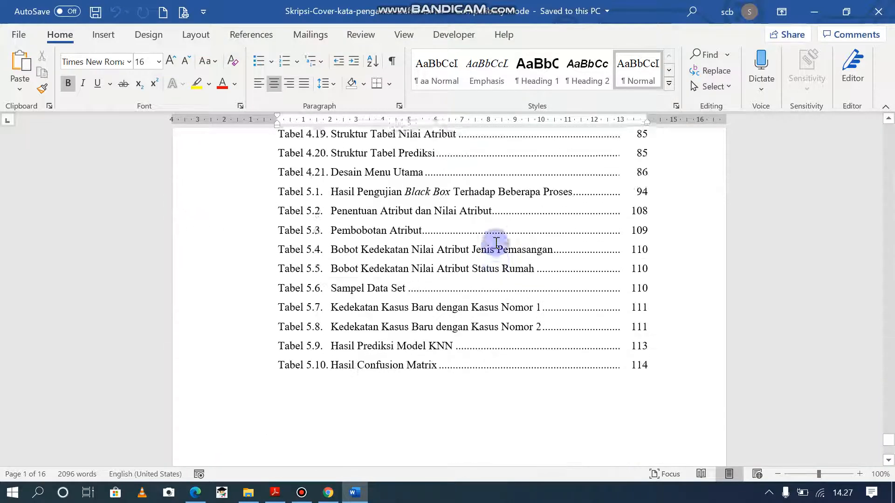
Step: Insert a Next Page section break after the list of tables' last entry and check the footers around the new page
left_click(553, 204)
left_click(428, 183)
scroll(379, 281, "down", 4)
scroll(515, 268, "up", 10)
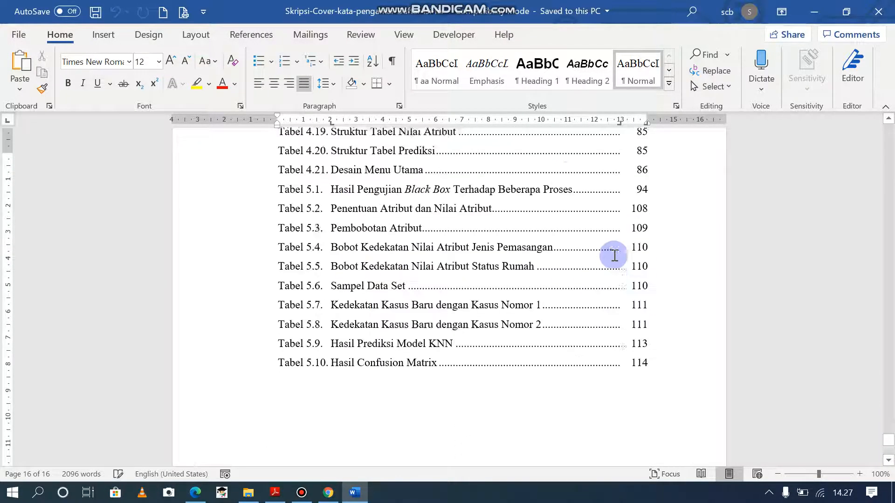
scroll(380, 296, "down", 6)
left_click(370, 261)
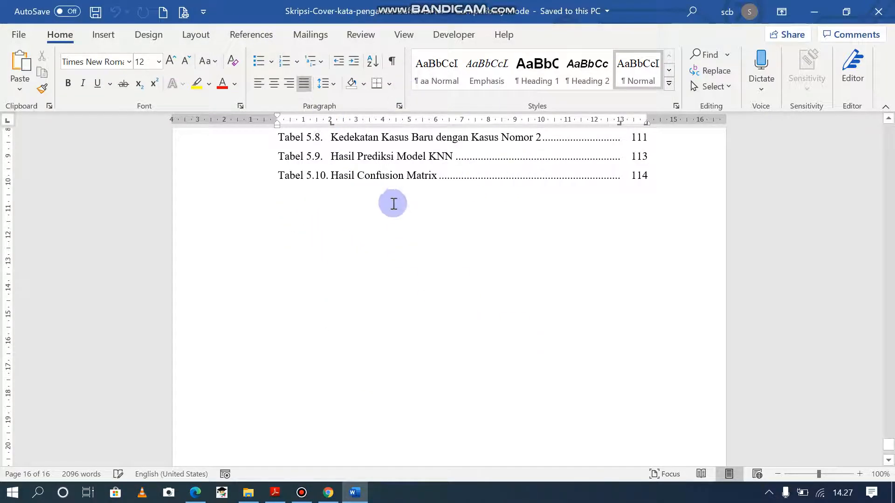
scroll(285, 218, "up", 4)
scroll(286, 218, "down", 7)
scroll(287, 219, "up", 3)
scroll(286, 218, "down", 6)
scroll(286, 217, "up", 6)
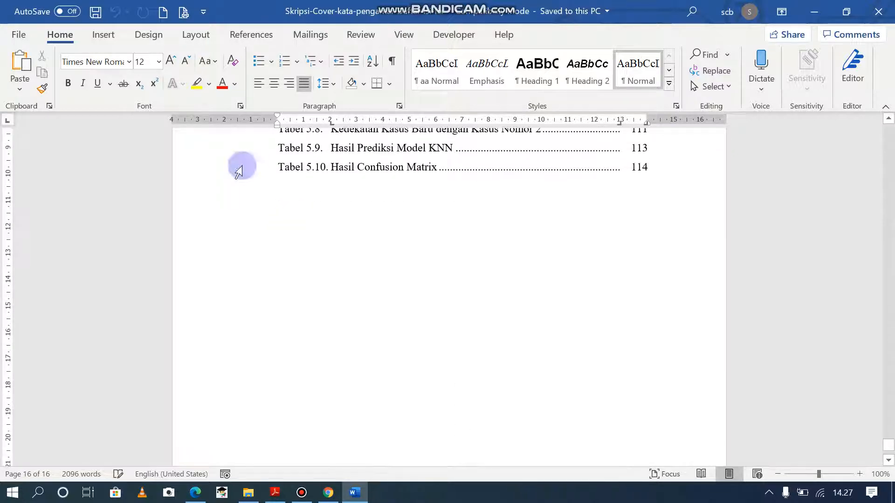
left_click(192, 36)
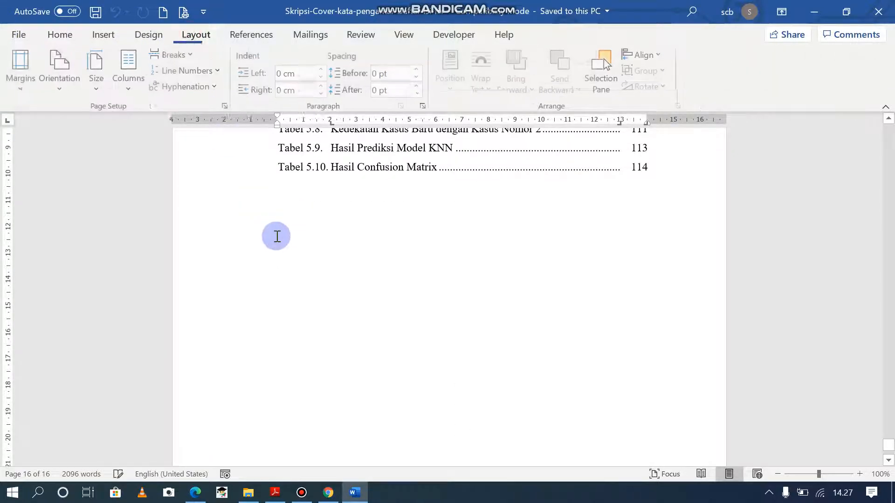
left_click(187, 53)
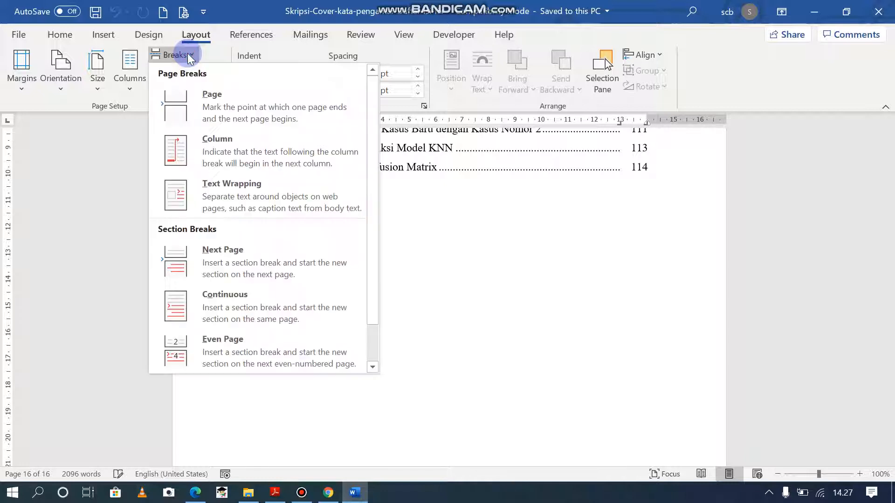
left_click(242, 262)
scroll(474, 329, "down", 8)
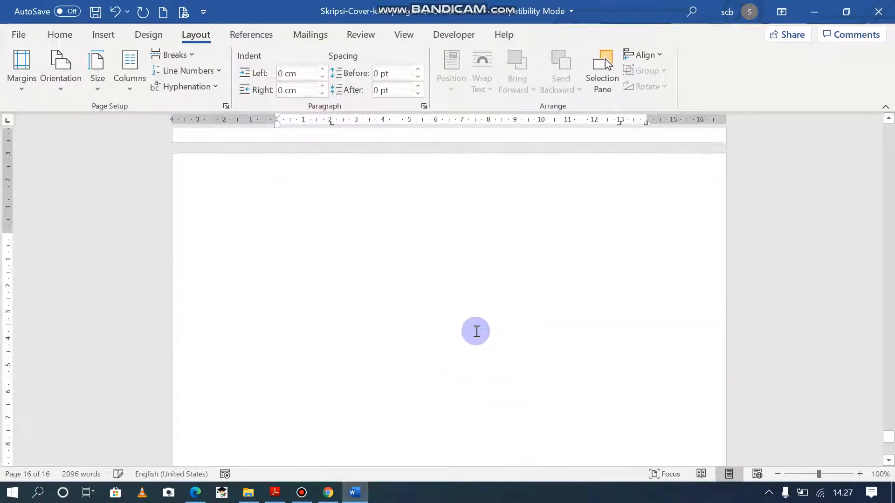
scroll(462, 313, "up", 5)
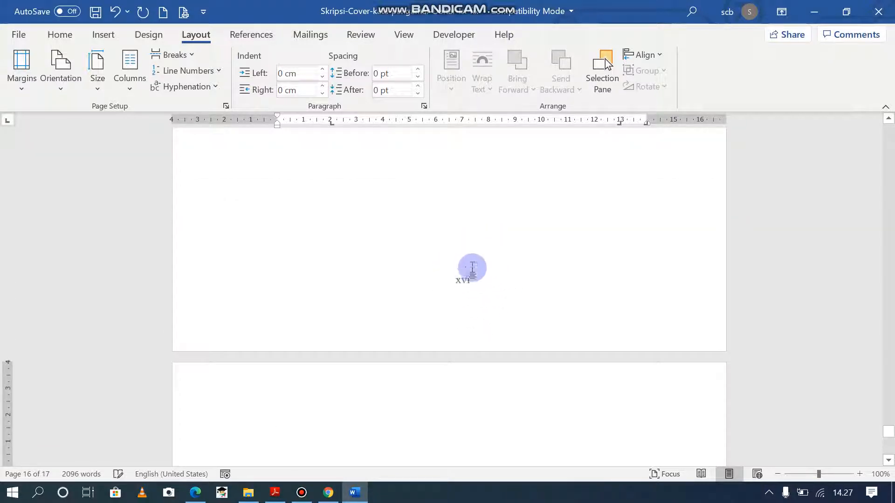
scroll(481, 264, "down", 10)
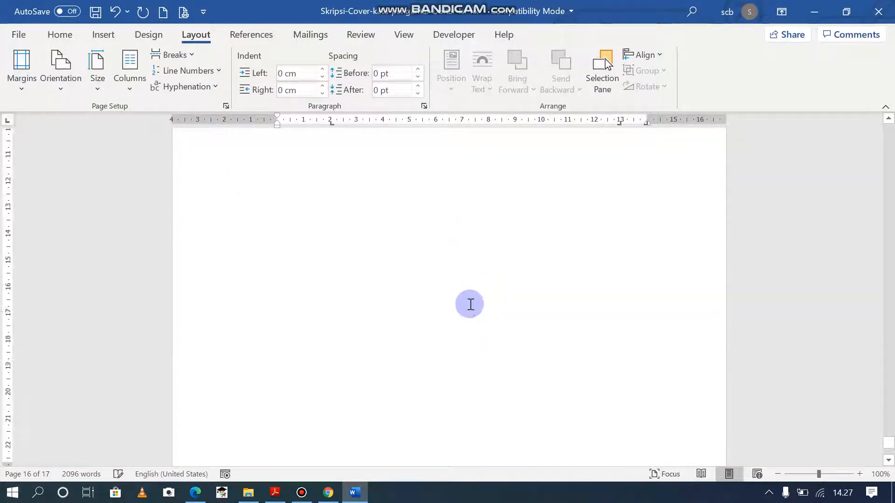
scroll(406, 300, "up", 8)
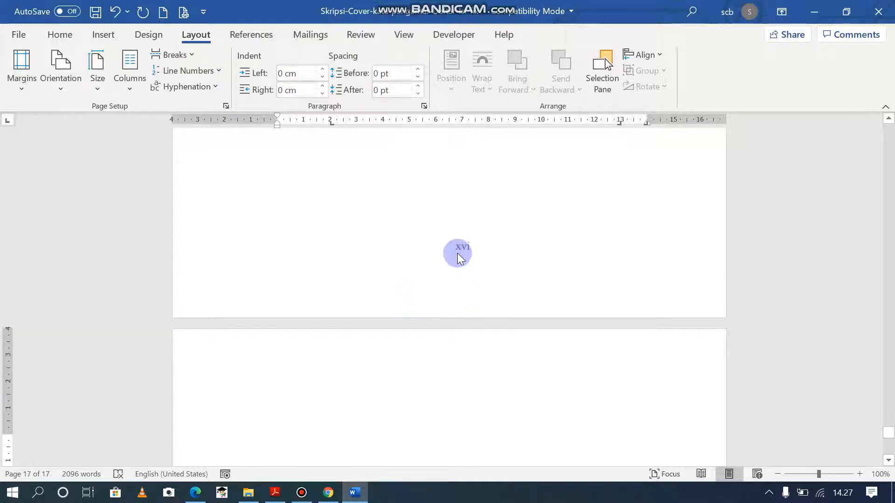
scroll(343, 336, "down", 6)
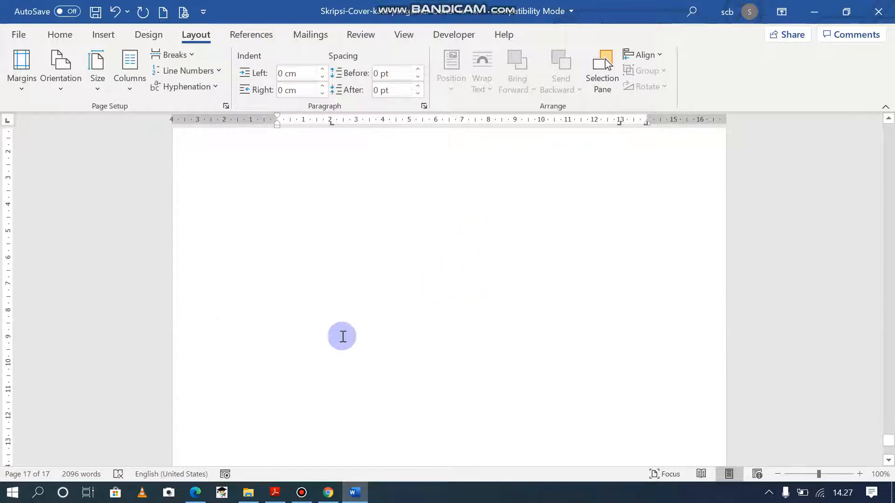
Step: Reopen the BAB-I chapter document from the thesis folder and copy its entire content
left_click(257, 494)
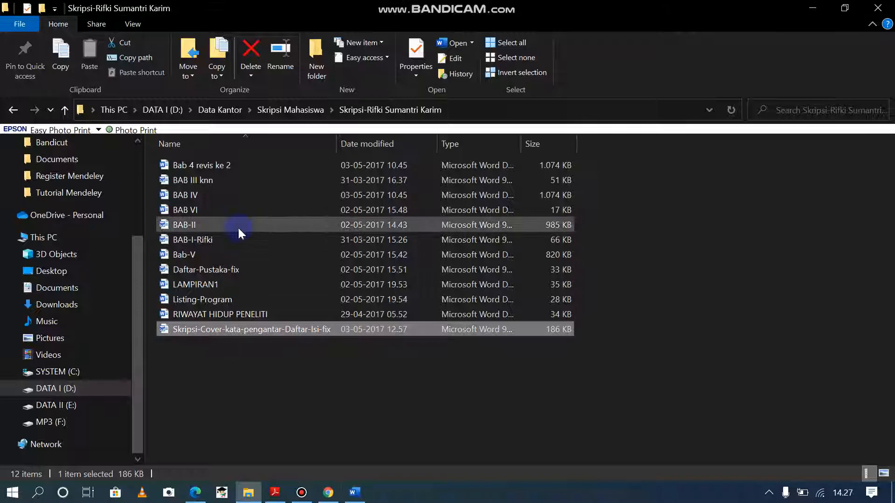
double_click(223, 236)
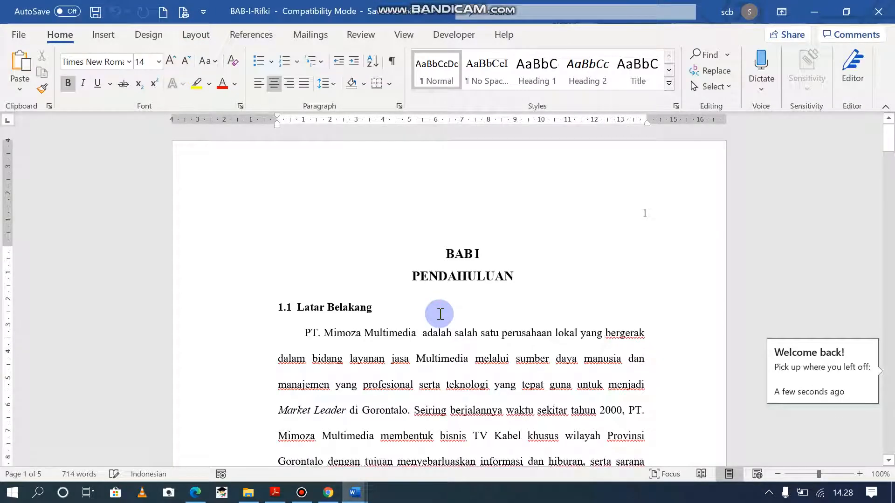
key("ctrl+a")
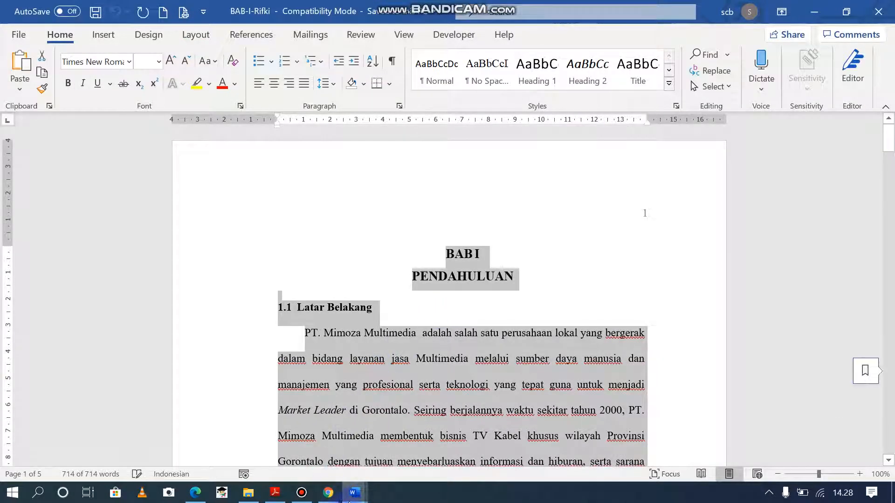
Step: Paste the copied BAB I chapter onto the blank page after the section break in the cover document and review the pasted pages
left_click(353, 491)
left_click(295, 439)
scroll(474, 383, "down", 2)
scroll(429, 354, "up", 2)
key("ctrl+v")
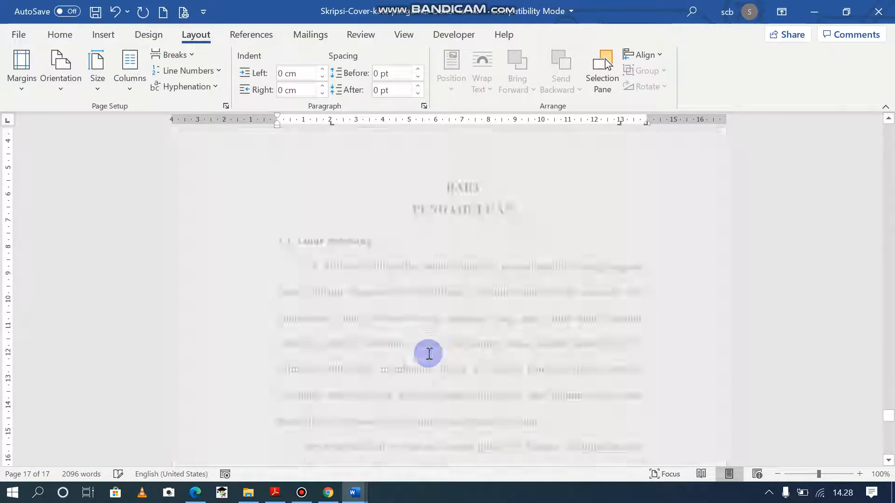
scroll(428, 352, "up", 10)
scroll(428, 349, "up", 15)
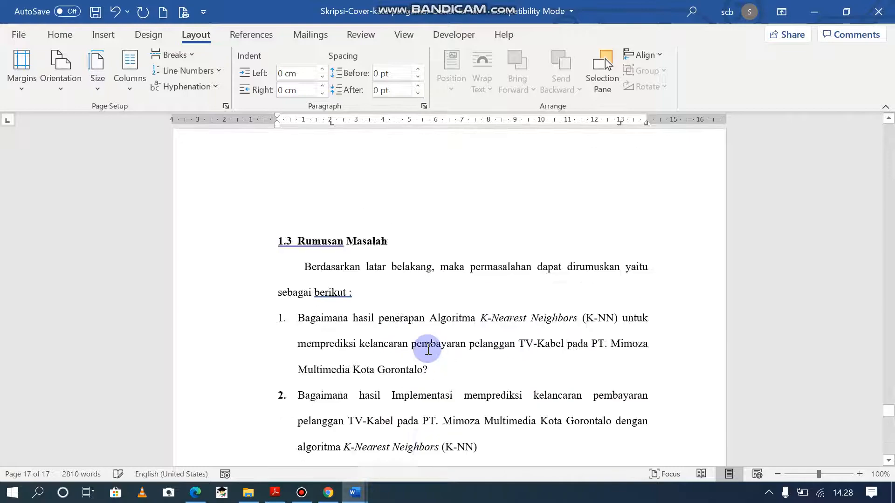
scroll(428, 349, "up", 15)
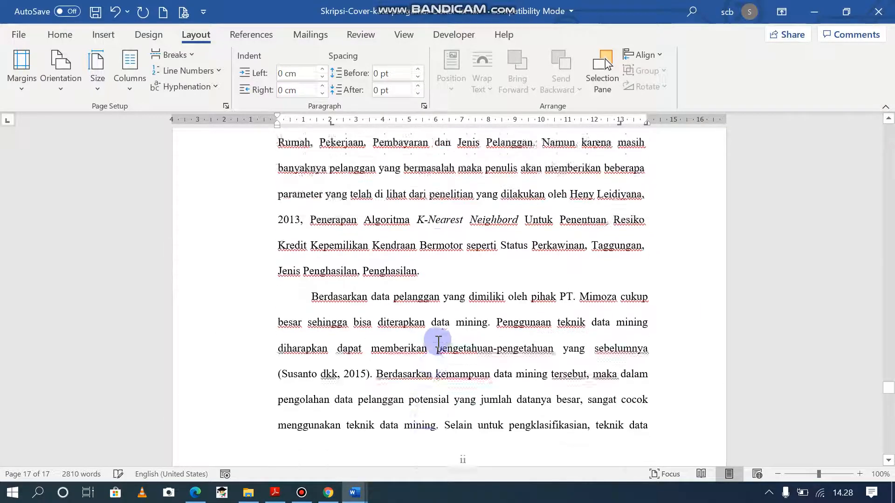
scroll(436, 340, "up", 8)
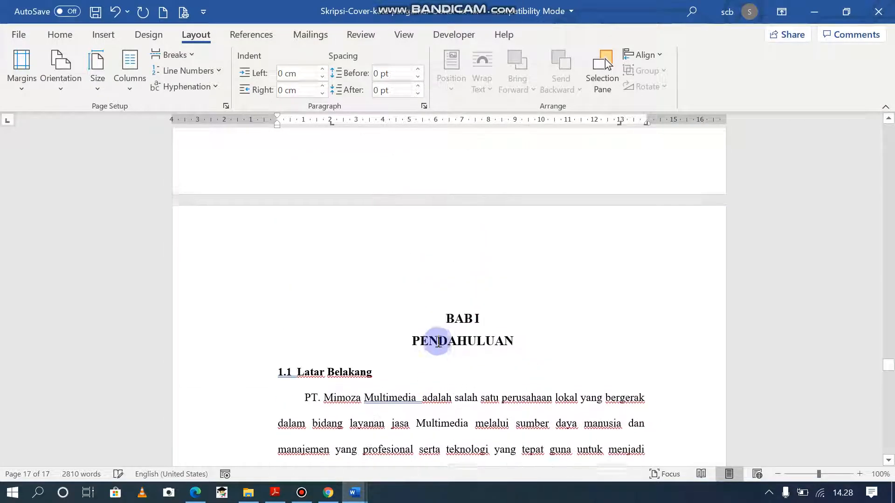
scroll(450, 337, "down", 9)
scroll(448, 336, "down", 15)
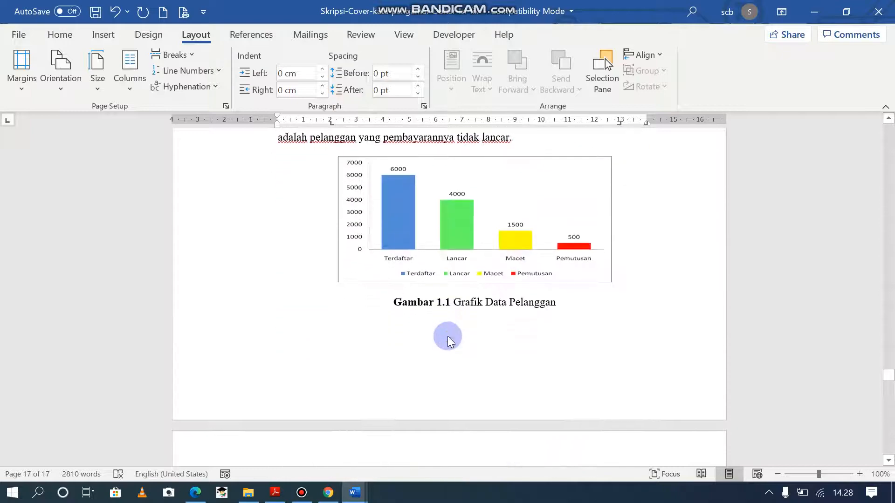
Step: Insert a Next Page section break after the end of the pasted BAB I chapter
scroll(443, 341, "down", 15)
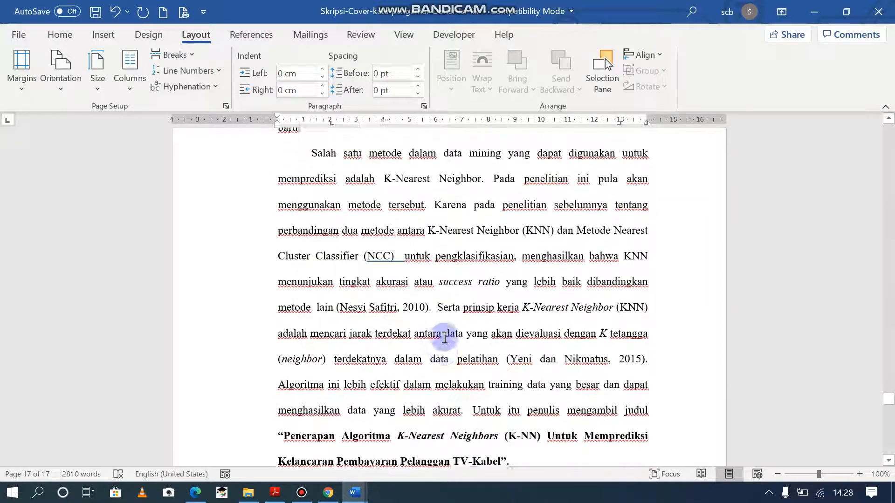
scroll(462, 376, "down", 15)
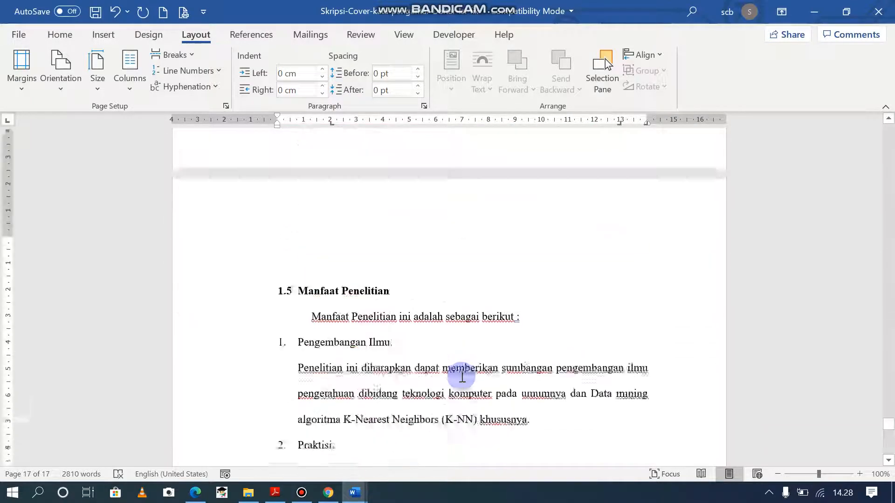
scroll(440, 359, "up", 5)
scroll(440, 358, "down", 2)
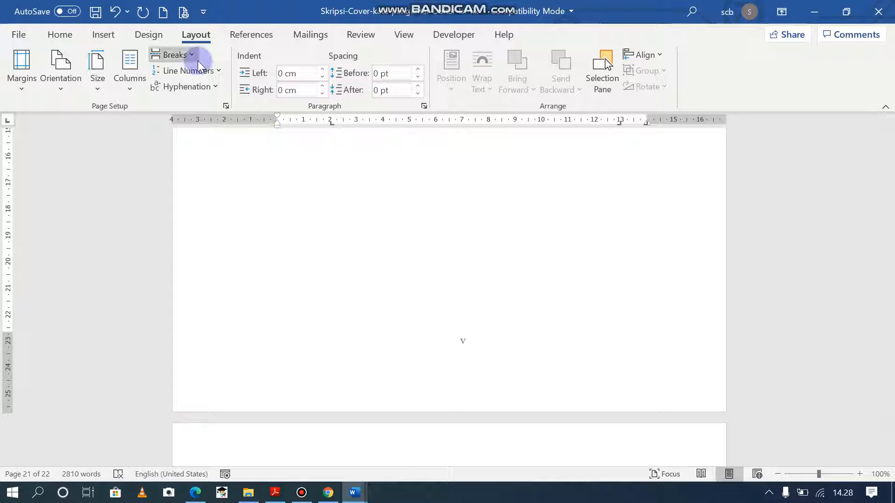
left_click(195, 60)
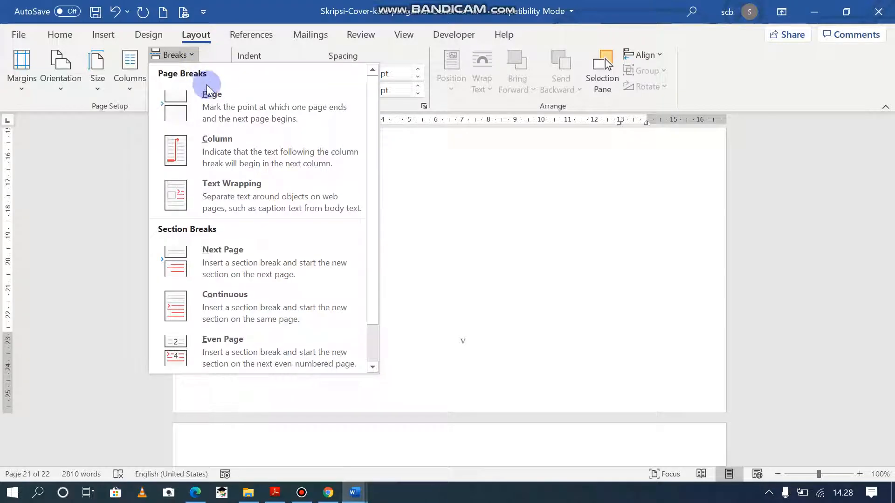
left_click(255, 267)
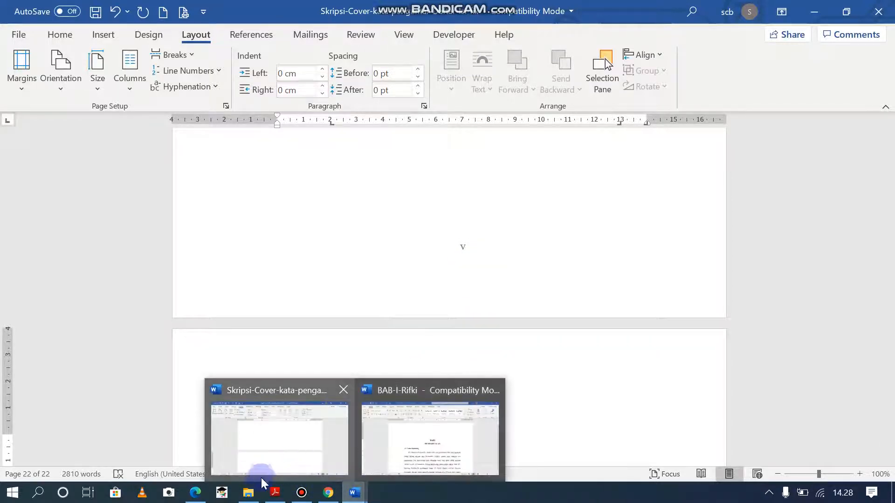
Step: Open the BAB-II chapter document from the thesis folder and copy its entire content
left_click(249, 495)
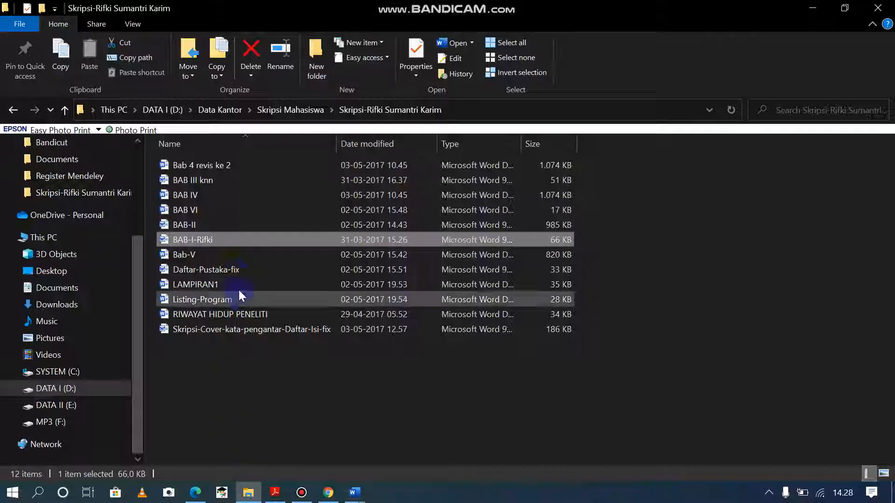
double_click(206, 224)
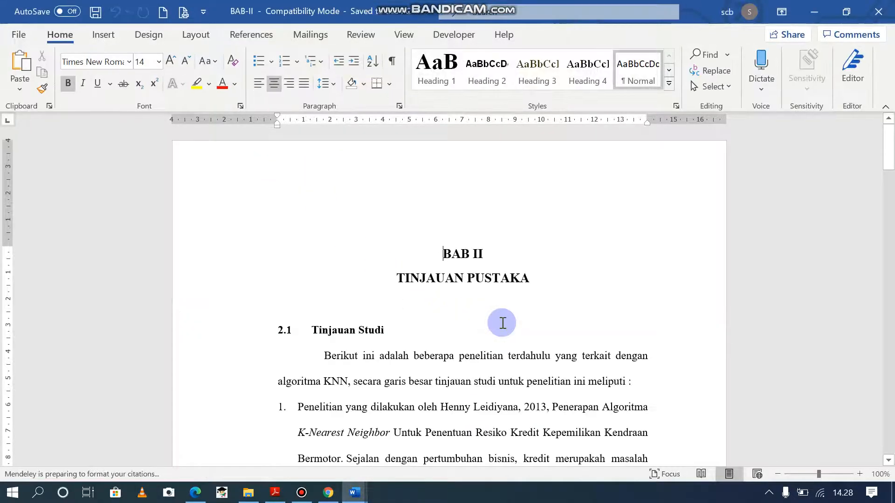
key("ctrl+a")
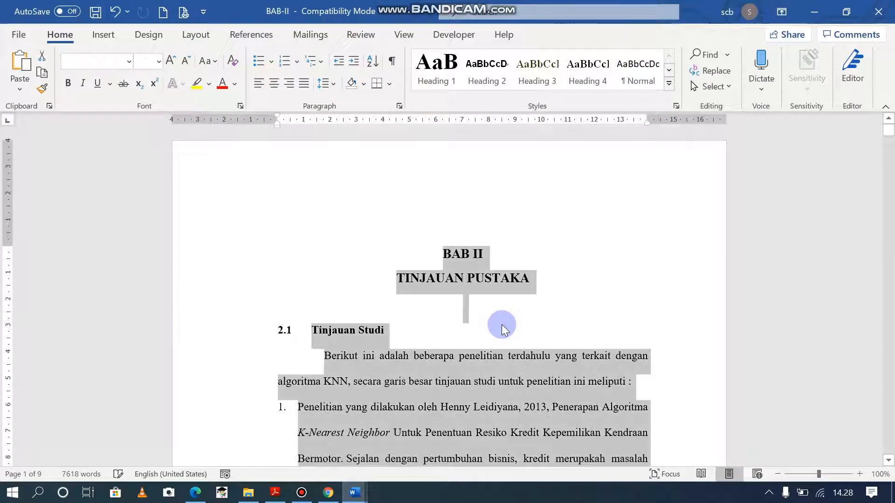
Step: Paste the copied BAB II chapter onto the new blank page after BAB I in the cover document and check its last pages
left_click(354, 493)
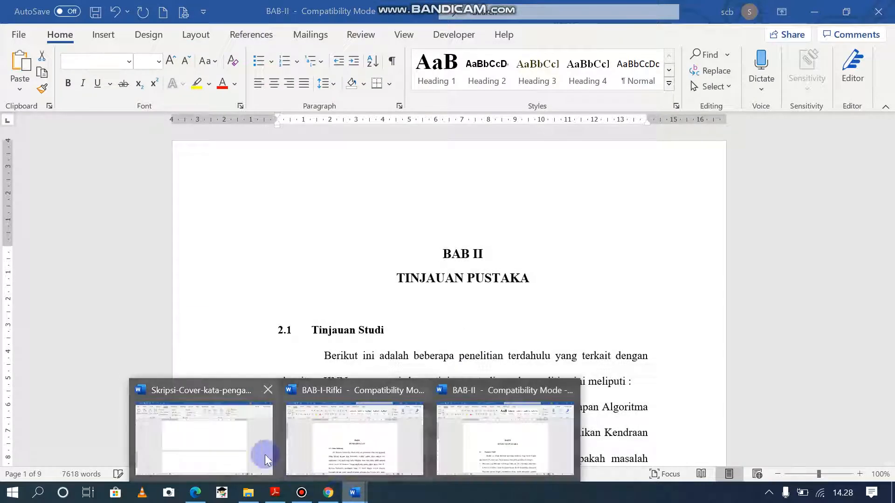
left_click(278, 468)
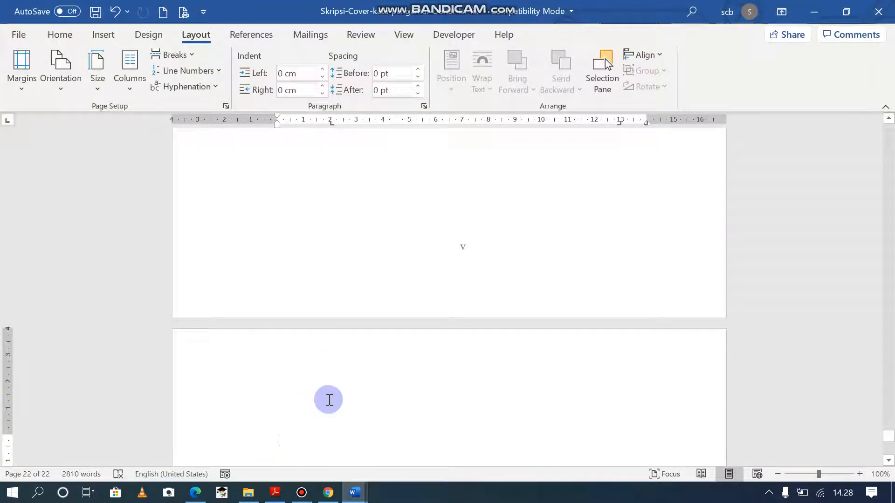
scroll(334, 398, "down", 15)
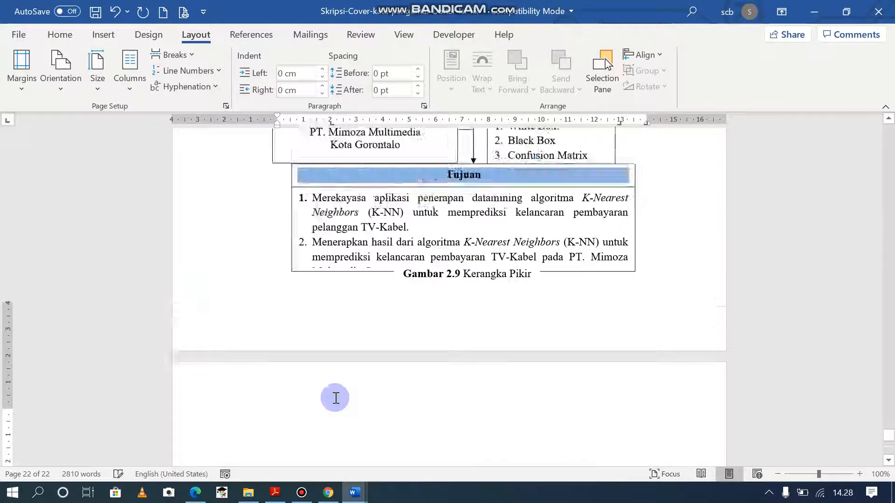
scroll(438, 343, "up", 5)
scroll(646, 348, "up", 3)
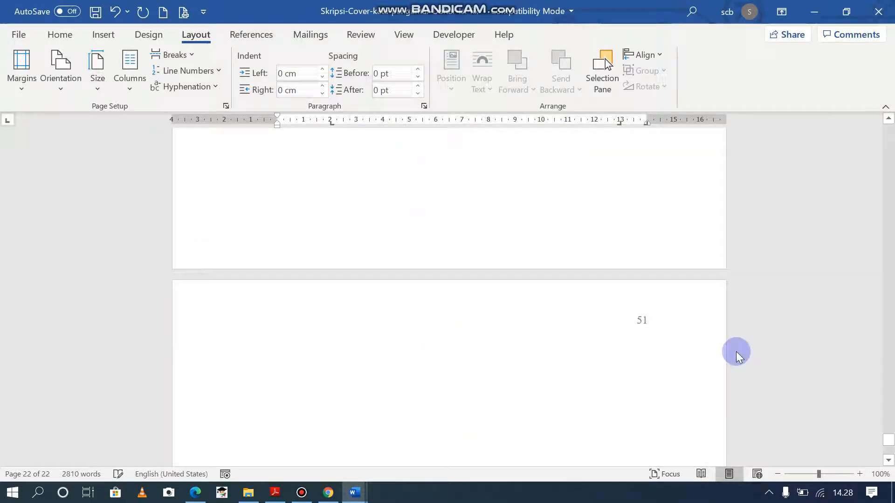
Step: Review the front matter from the statement page through the abstracts and lists, examining the page numbers in the footers
left_click_drag(890, 440, 886, 149)
scroll(527, 373, "up", 10)
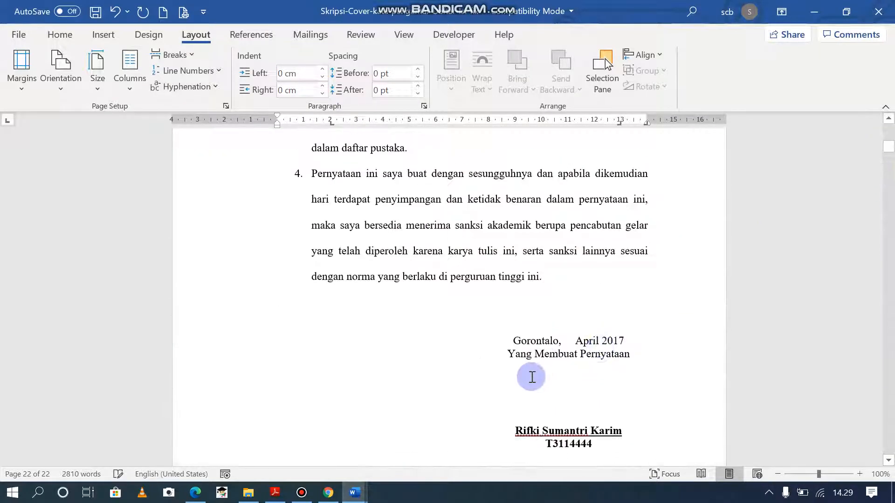
scroll(508, 413, "down", 10)
scroll(532, 377, "down", 15)
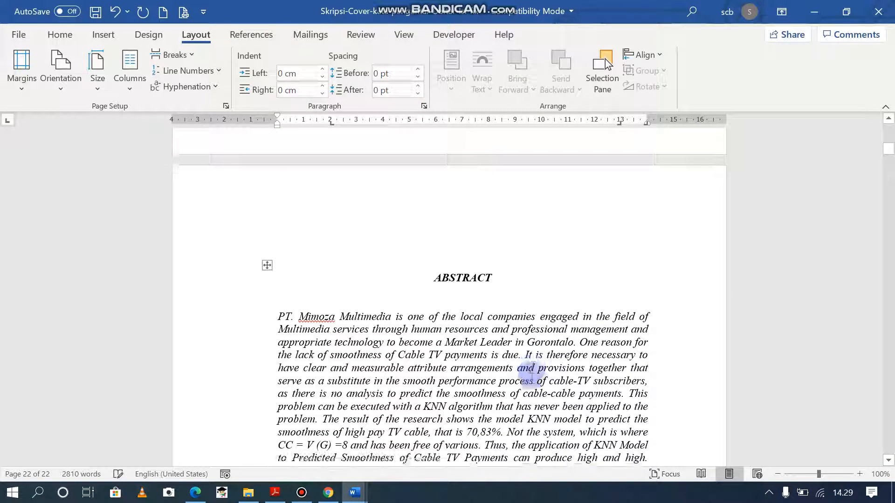
scroll(533, 376, "down", 15)
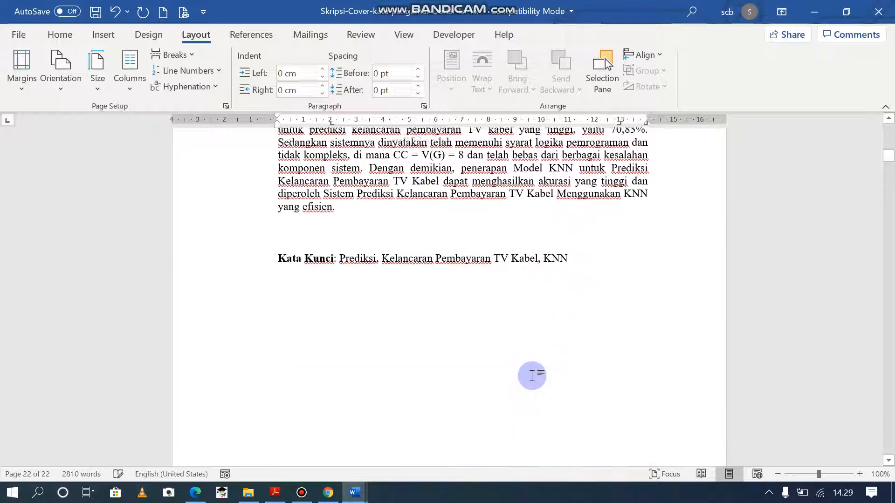
scroll(532, 376, "down", 15)
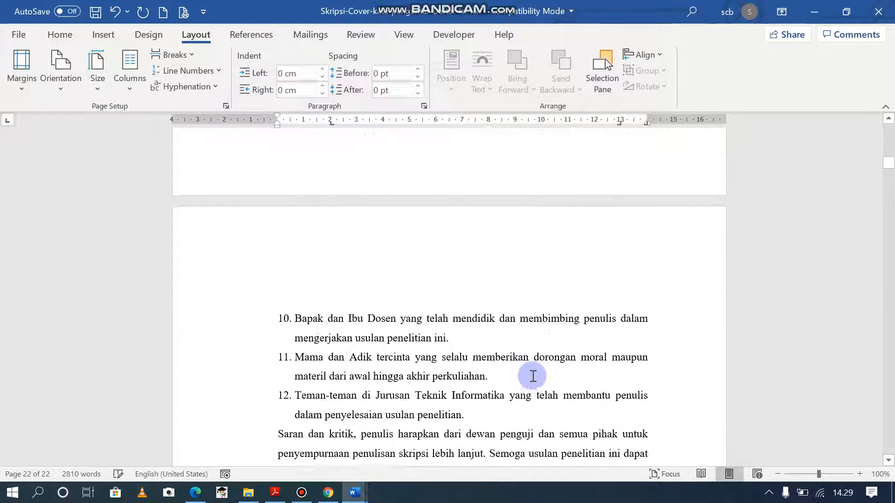
scroll(533, 375, "down", 15)
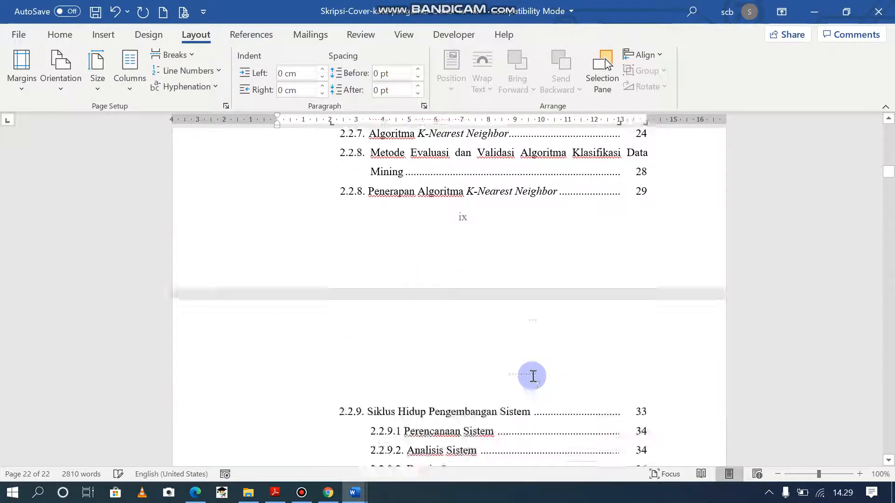
scroll(533, 375, "down", 15)
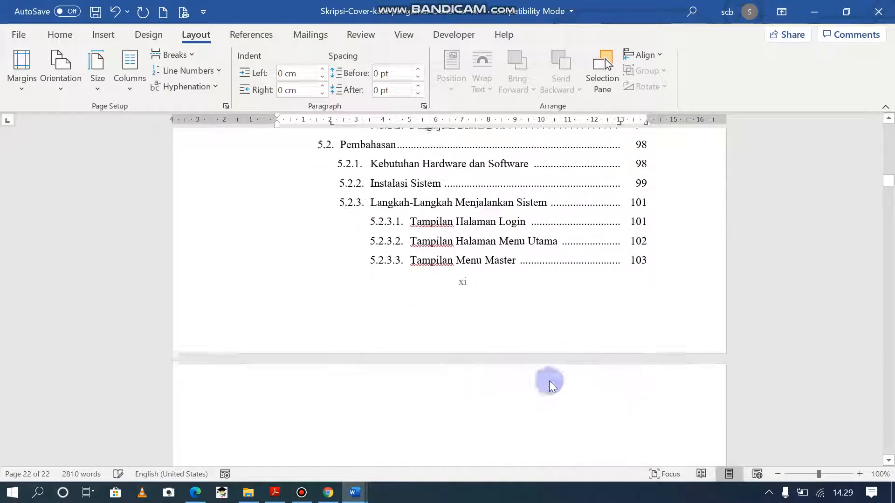
scroll(558, 384, "down", 15)
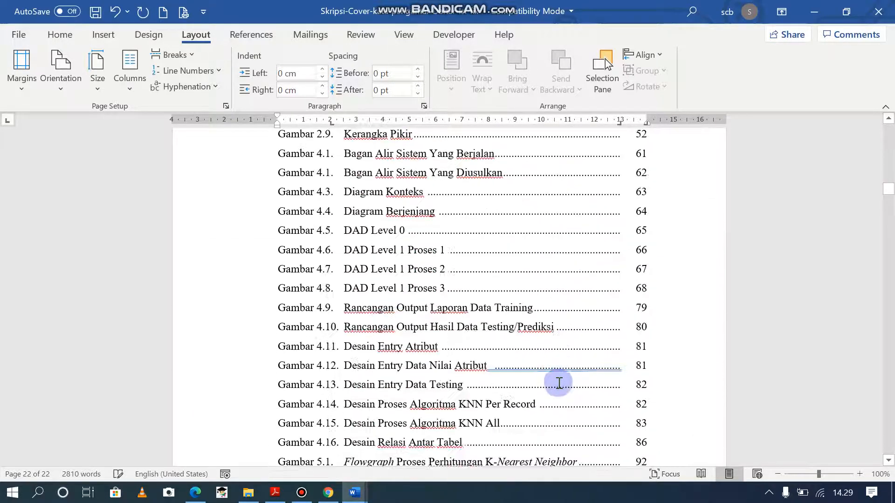
scroll(559, 383, "down", 15)
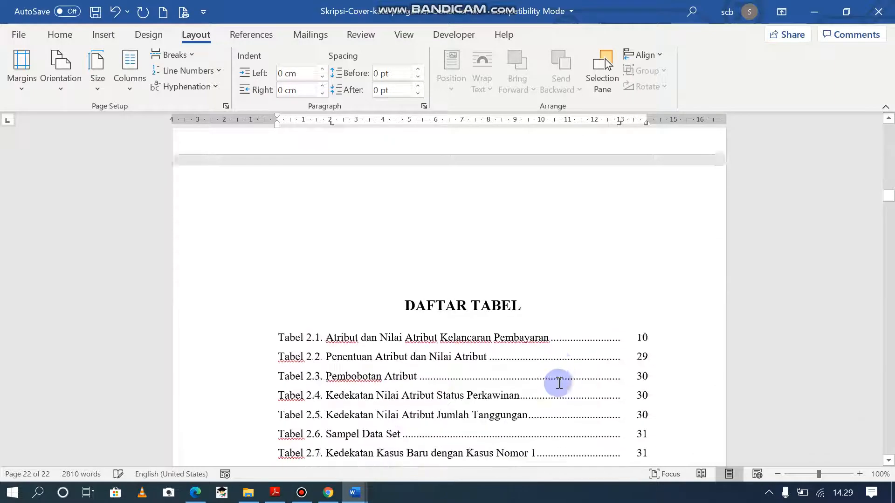
scroll(560, 387, "down", 15)
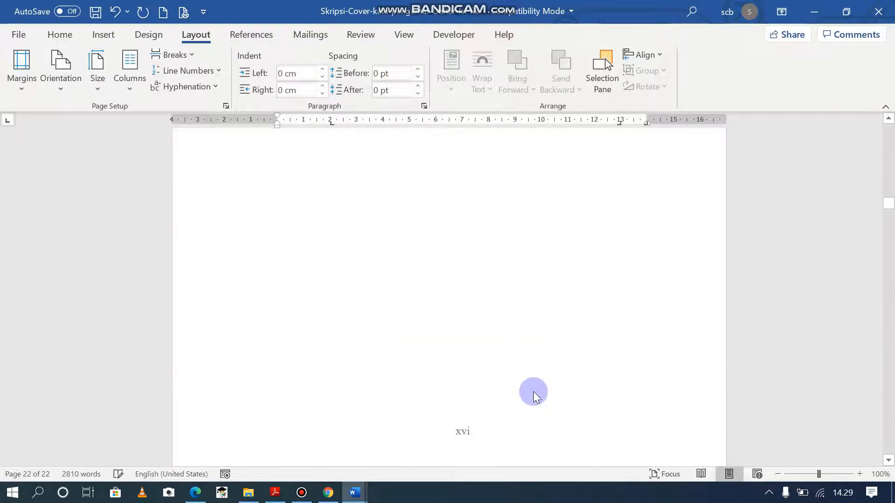
Step: Insert a centred bottom-of-page number in the first page footer of Section 2, on BAB I's opening page
scroll(534, 390, "up", 12)
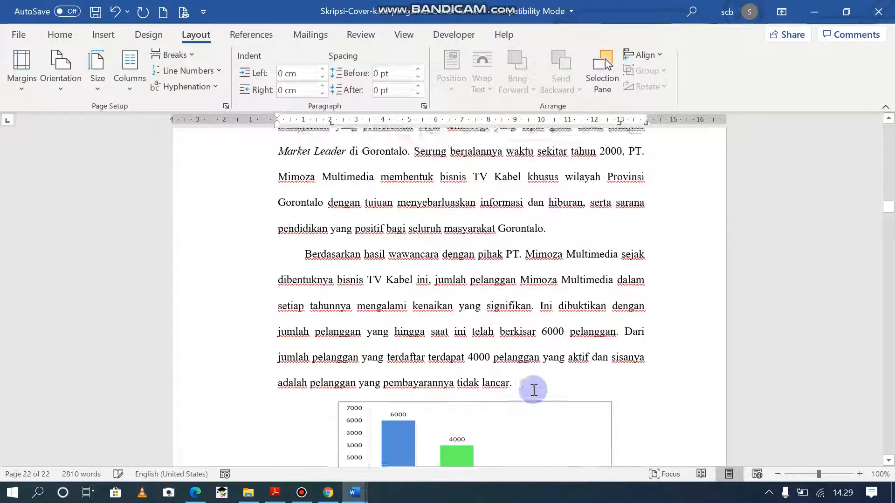
scroll(533, 389, "down", 7)
scroll(533, 390, "down", 8)
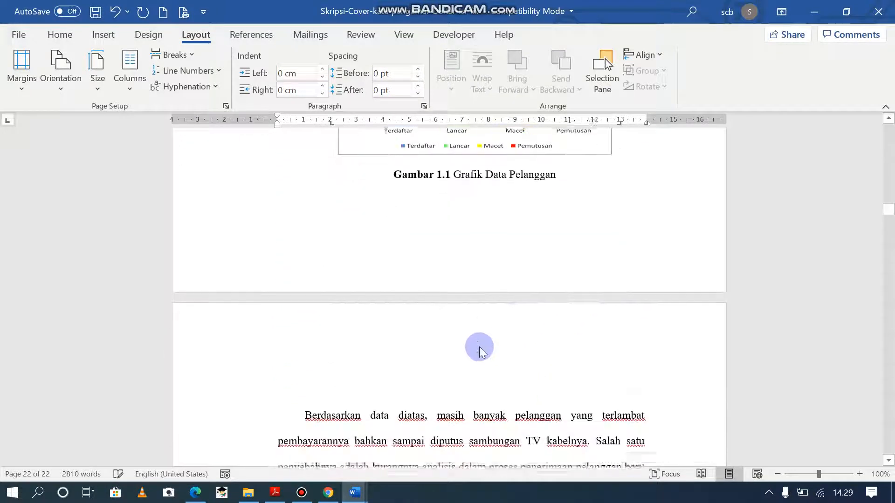
double_click(475, 245)
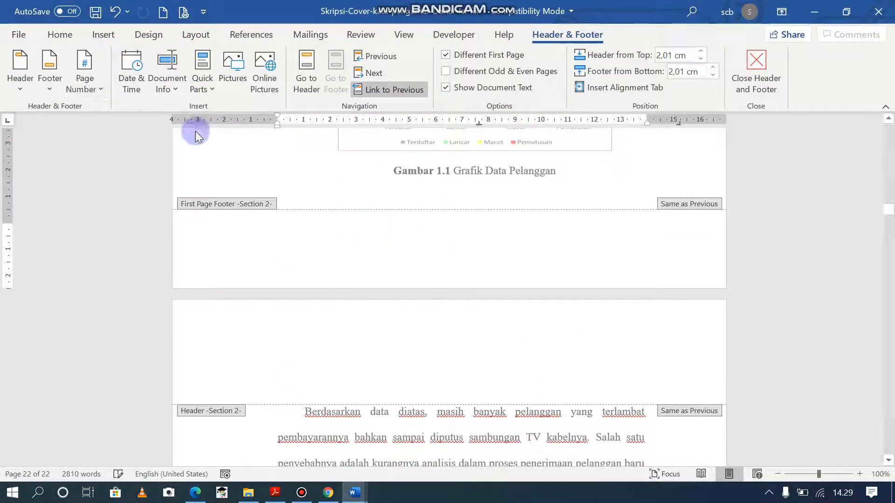
left_click(97, 77)
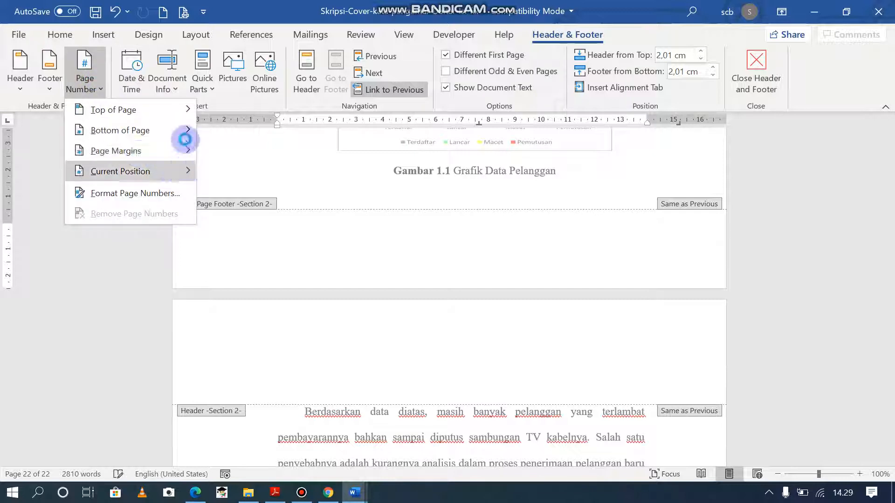
left_click(183, 132)
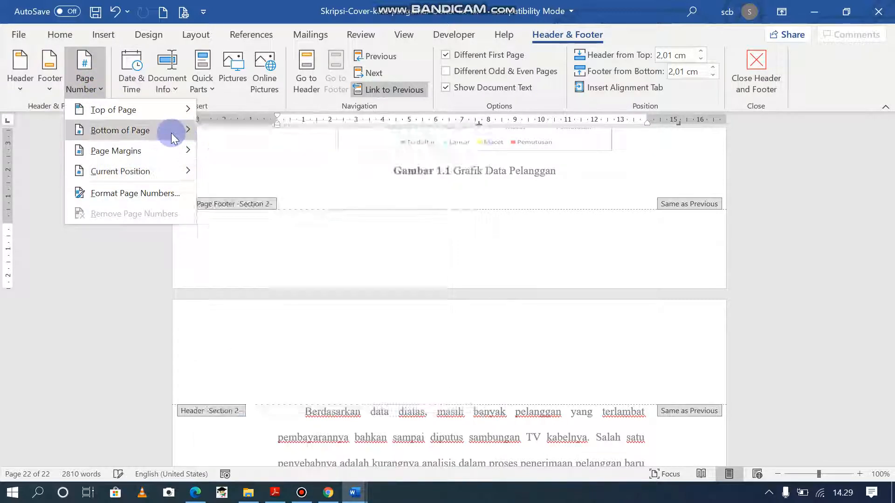
mouse_move(181, 132)
left_click(348, 251)
left_click(125, 96)
left_click(492, 229)
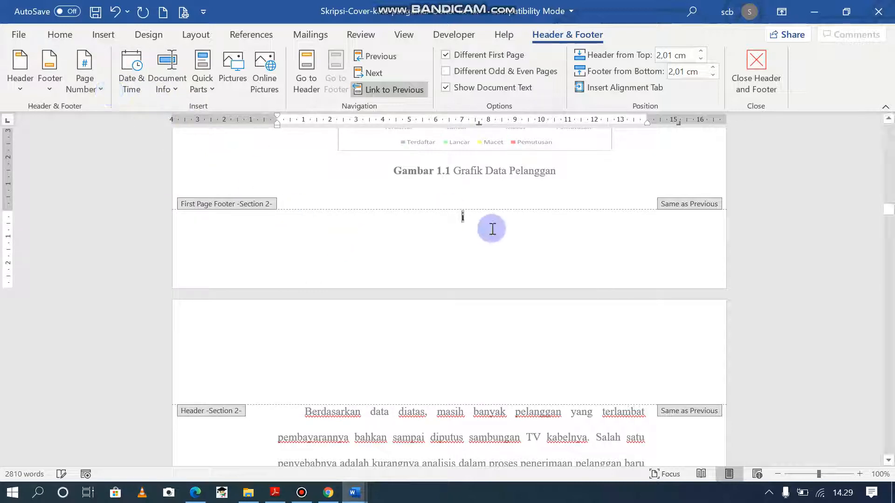
Step: Change the page number format of Section 2 to 1, 2, 3, ..
left_click(88, 86)
left_click(122, 195)
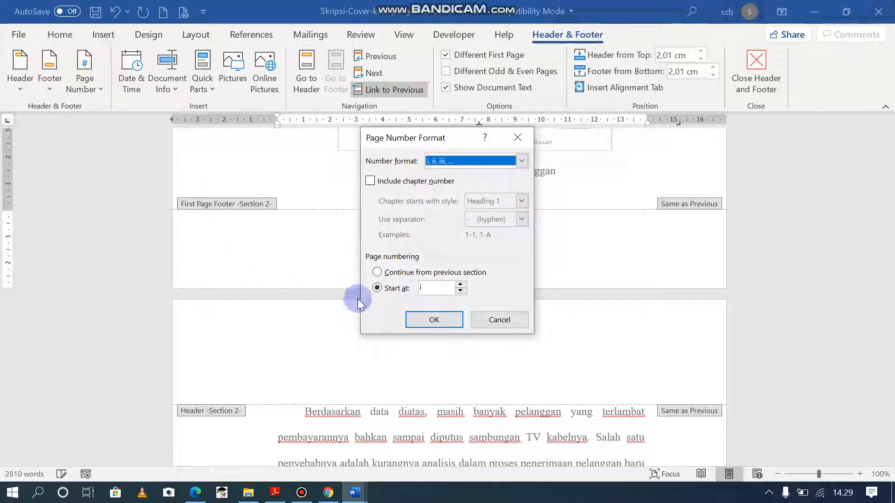
left_click(522, 161)
left_click(487, 176)
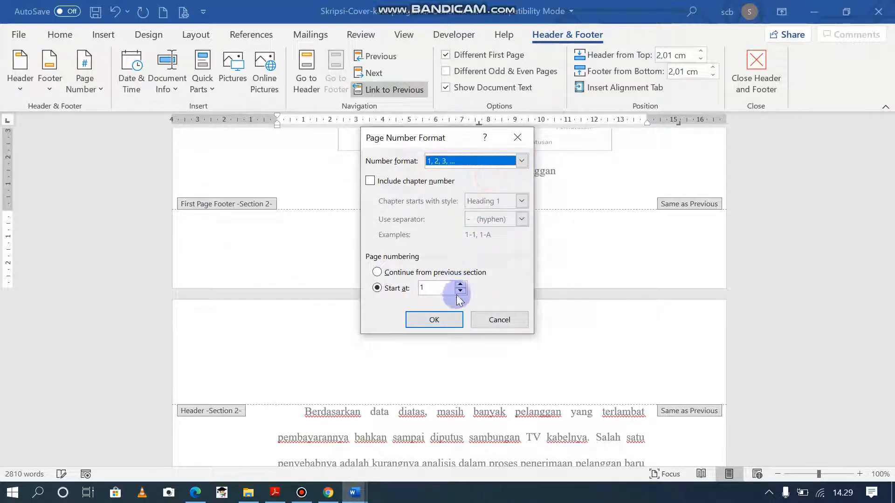
left_click(434, 319)
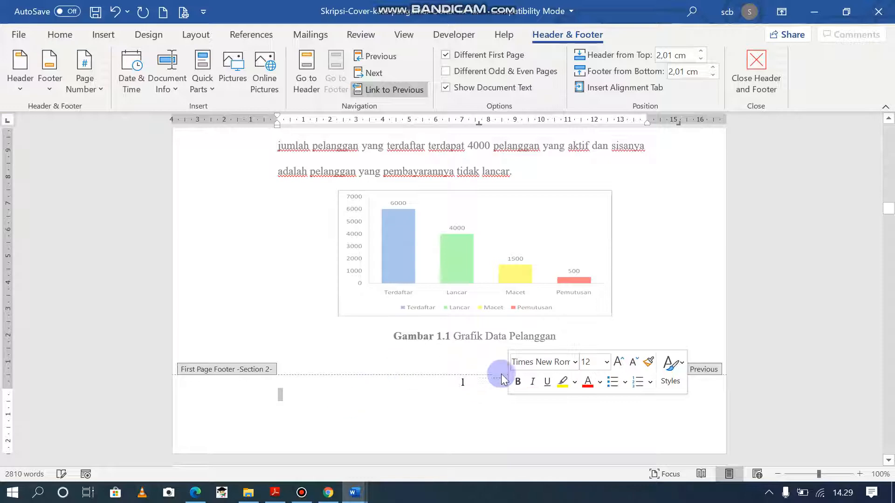
Step: Examine the headers and footers across the BAB I pages to check their page numbering
scroll(493, 385, "down", 10)
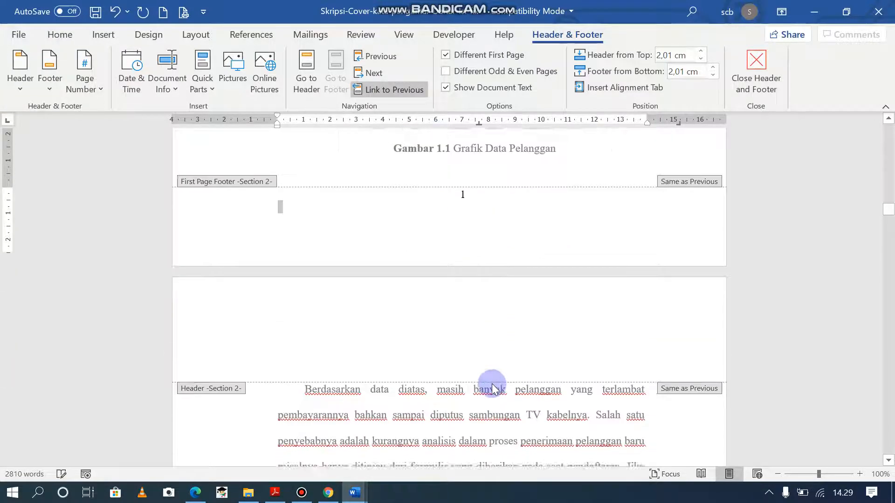
scroll(491, 379, "down", 8)
scroll(491, 379, "up", 15)
scroll(498, 376, "down", 10)
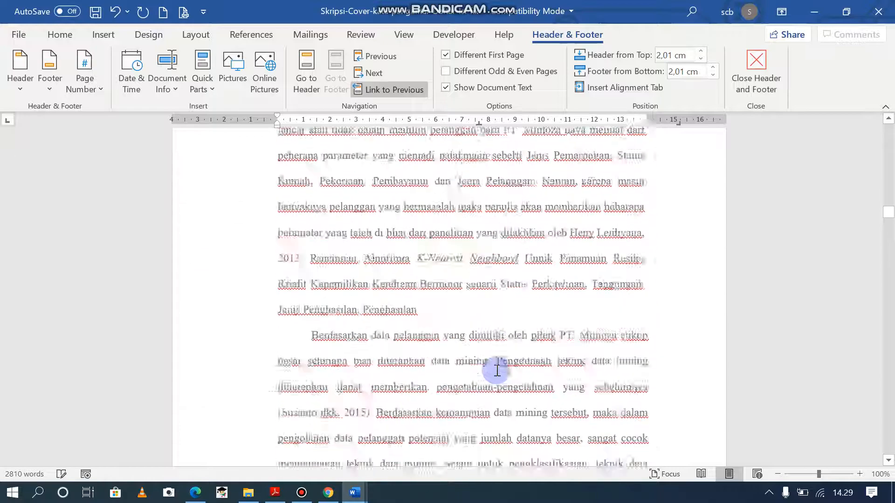
scroll(486, 205, "down", 12)
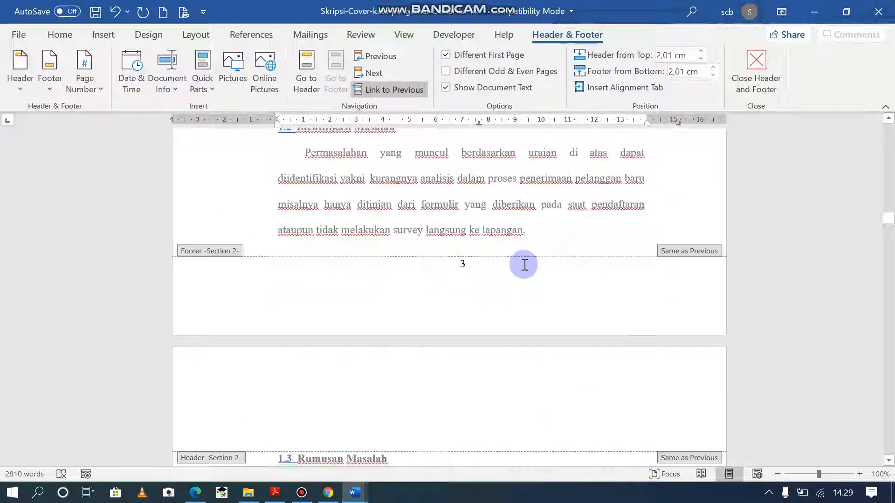
scroll(532, 273, "up", 18)
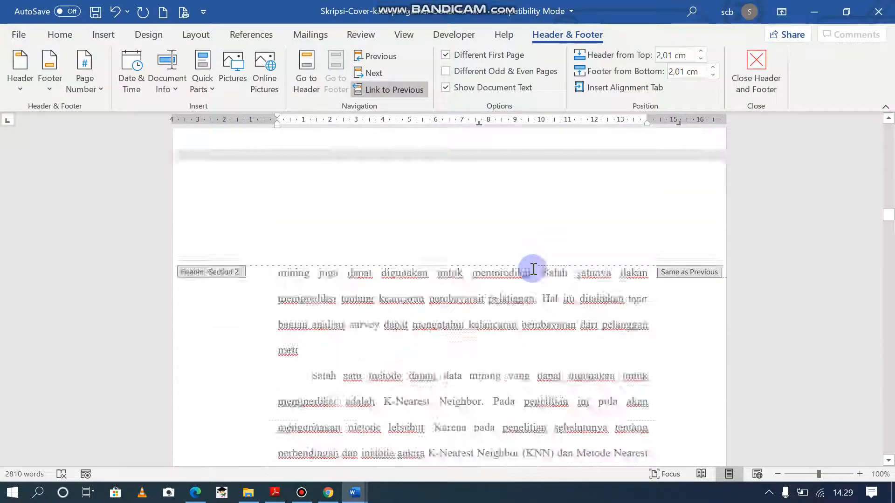
scroll(533, 269, "down", 3)
scroll(534, 270, "up", 20)
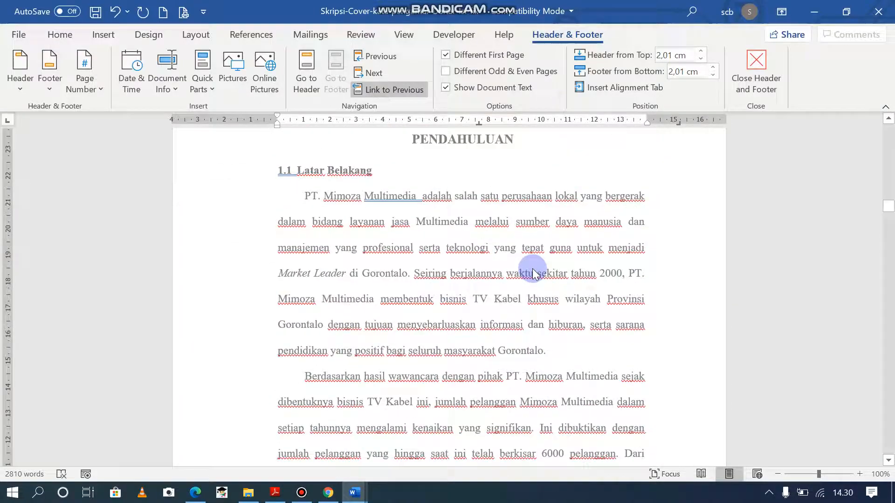
Step: Enable different headers and footers for odd and even pages in Section 2
scroll(534, 268, "down", 4)
scroll(533, 268, "down", 20)
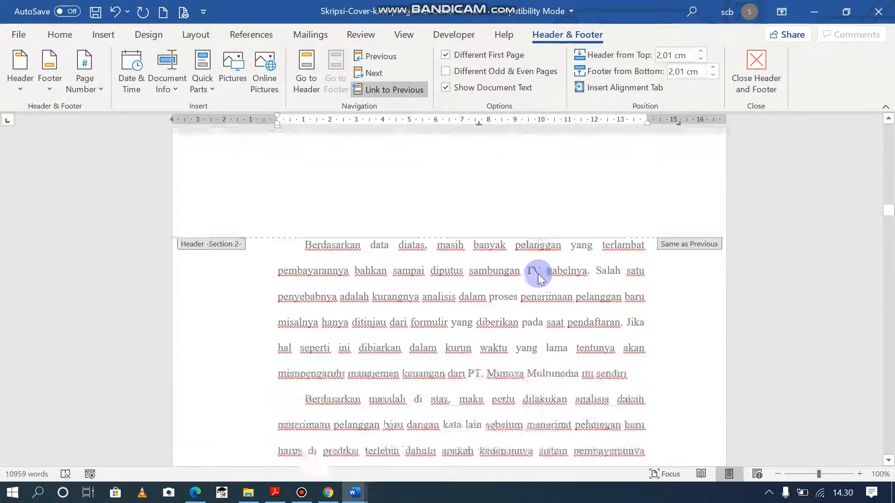
scroll(540, 274, "up", 2)
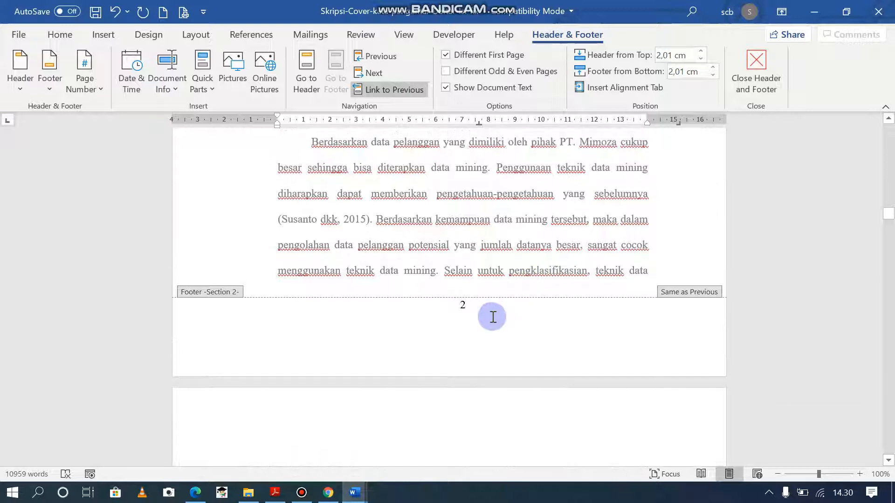
left_click(487, 311)
double_click(462, 306)
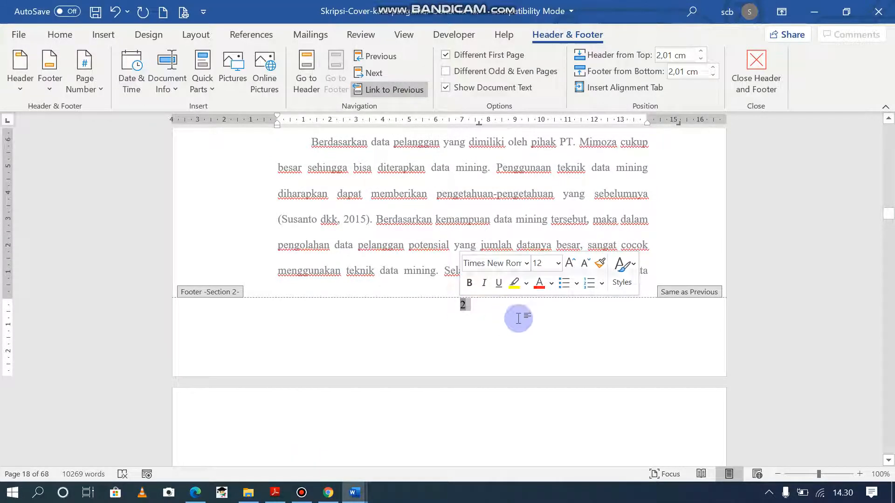
scroll(528, 290, "up", 8)
scroll(538, 256, "up", 4)
scroll(538, 256, "down", 8)
scroll(538, 256, "down", 3)
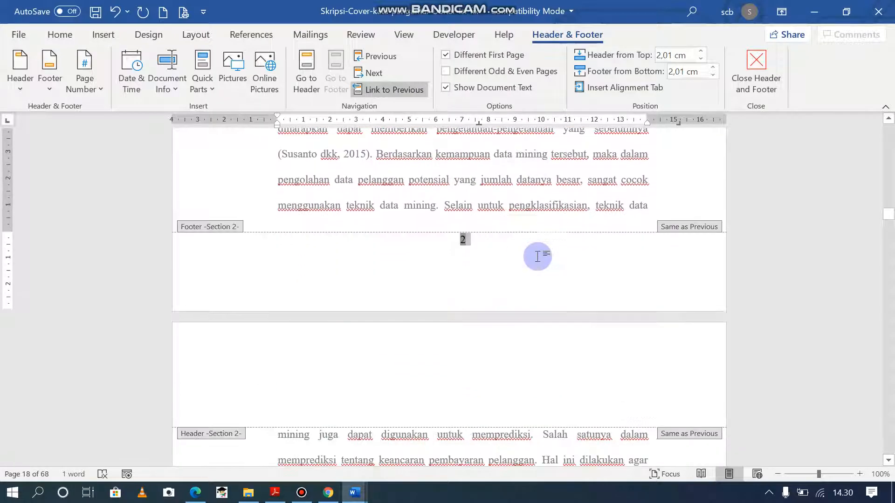
left_click(476, 72)
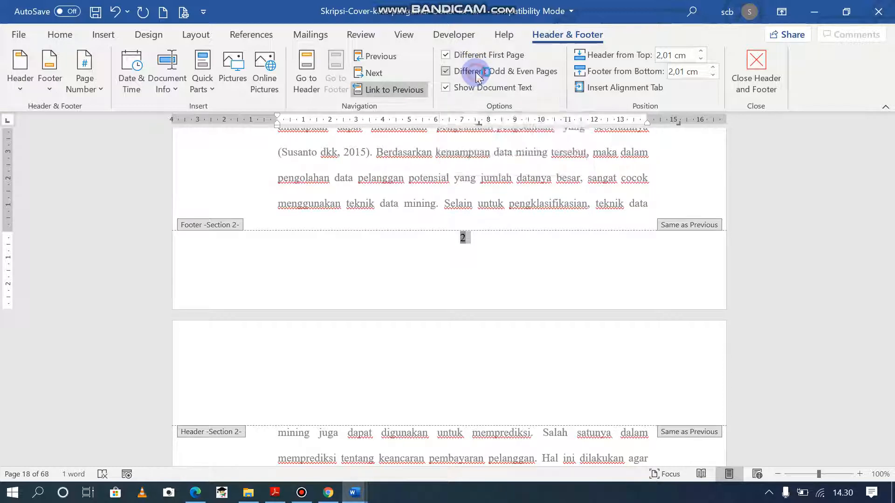
Step: Delete the centred page number from the even page footer of Section 2
scroll(580, 222, "up", 10)
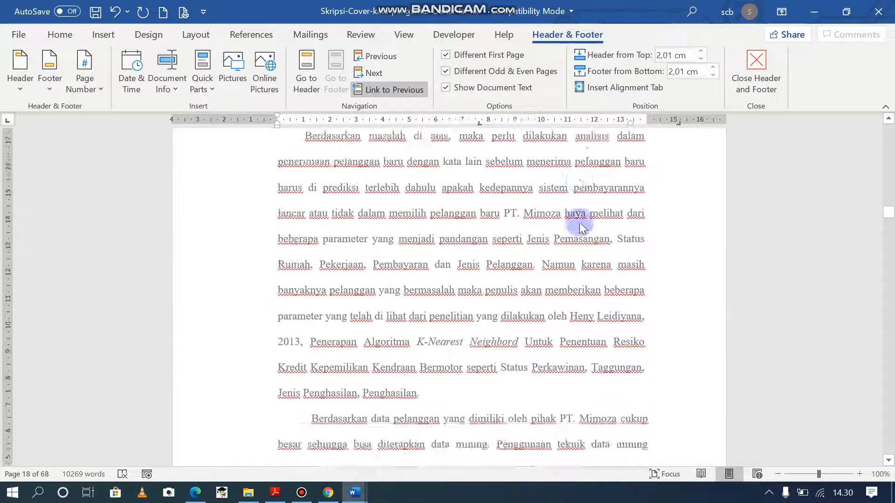
scroll(580, 222, "down", 15)
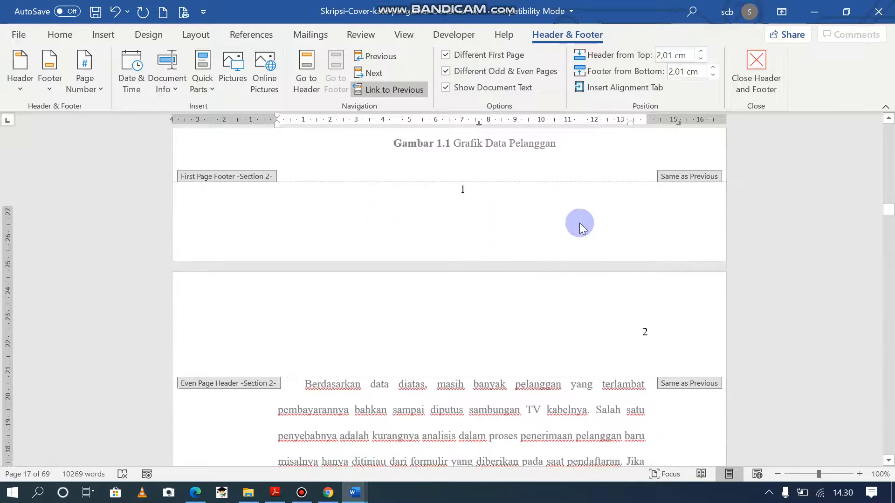
scroll(553, 225, "up", 4)
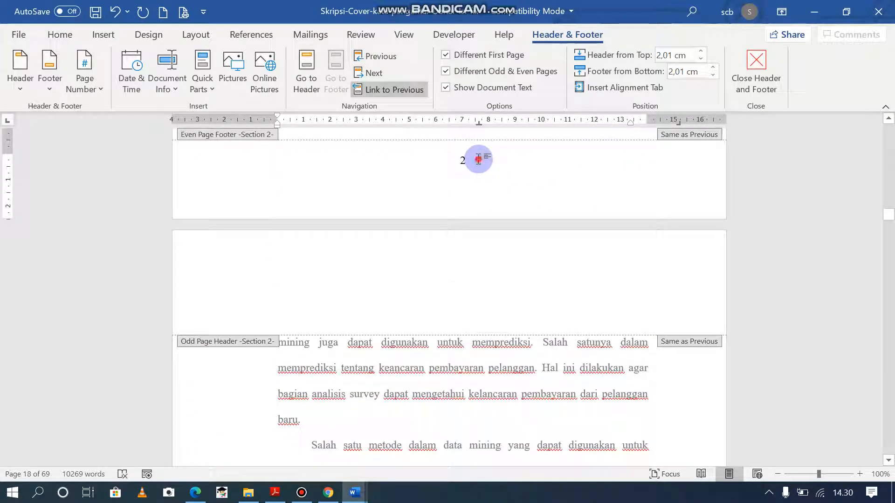
left_click(468, 169)
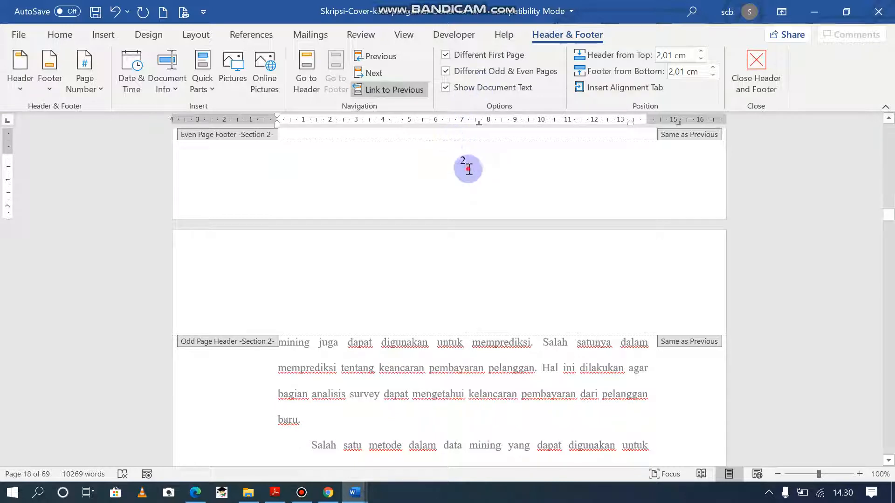
double_click(465, 166)
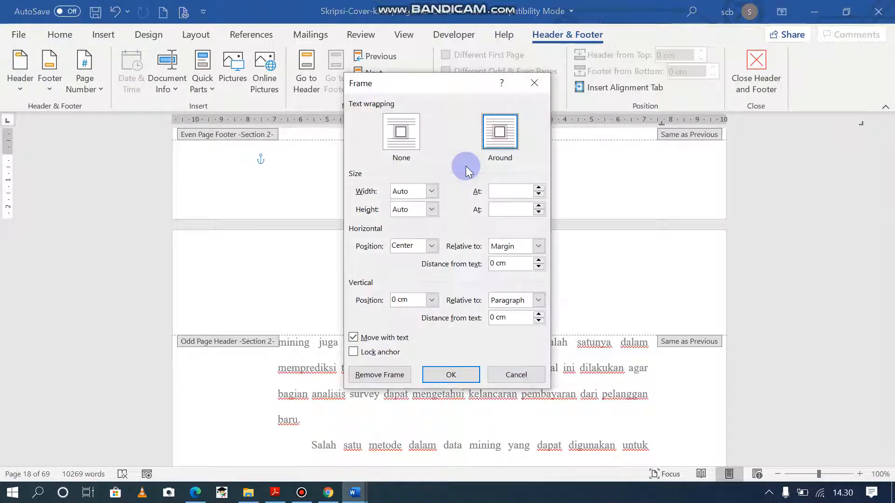
left_click(513, 377)
key("Delete")
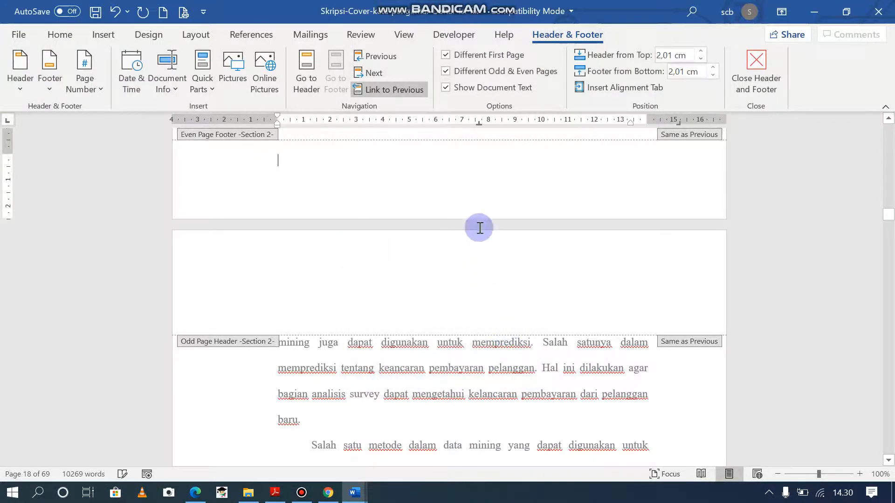
Step: Insert a Plain Number 3 top-of-page number in the odd page header of Section 2
scroll(508, 221, "up", 15)
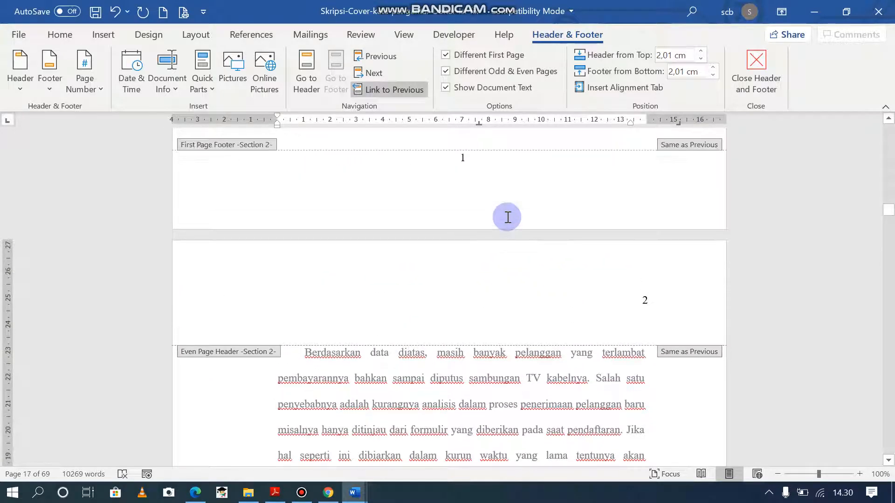
scroll(575, 245, "up", 15)
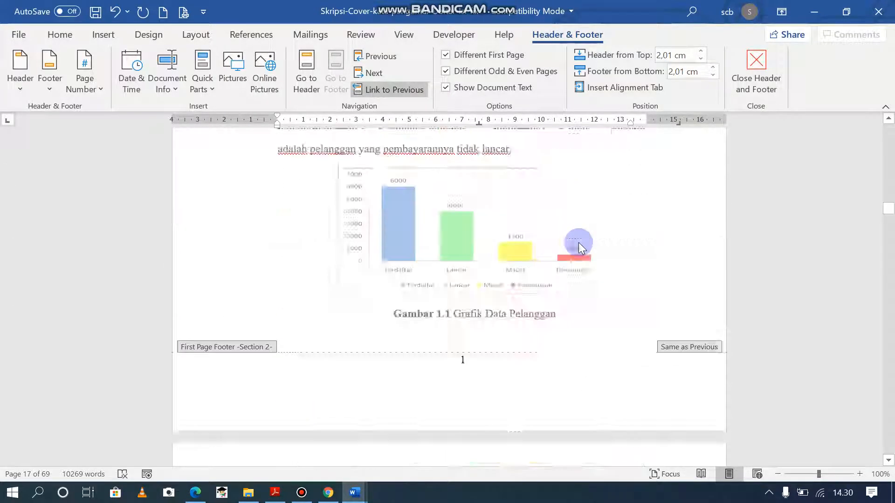
scroll(579, 242, "down", 15)
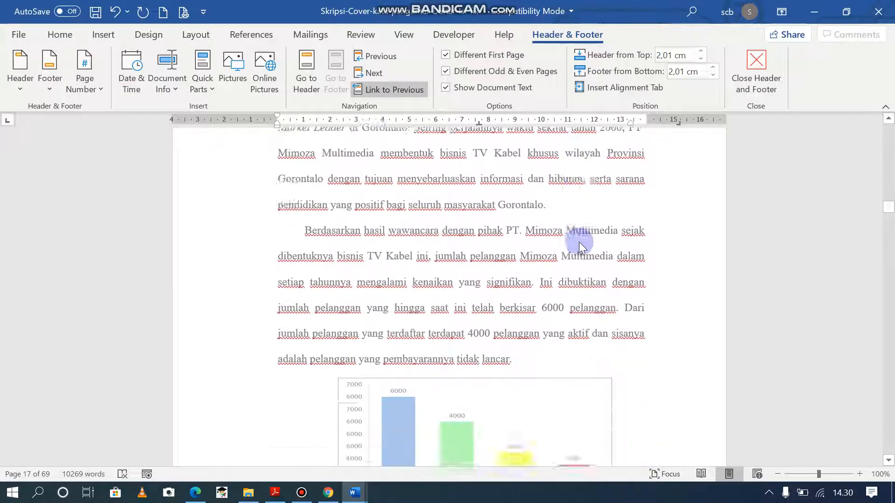
scroll(581, 245, "down", 15)
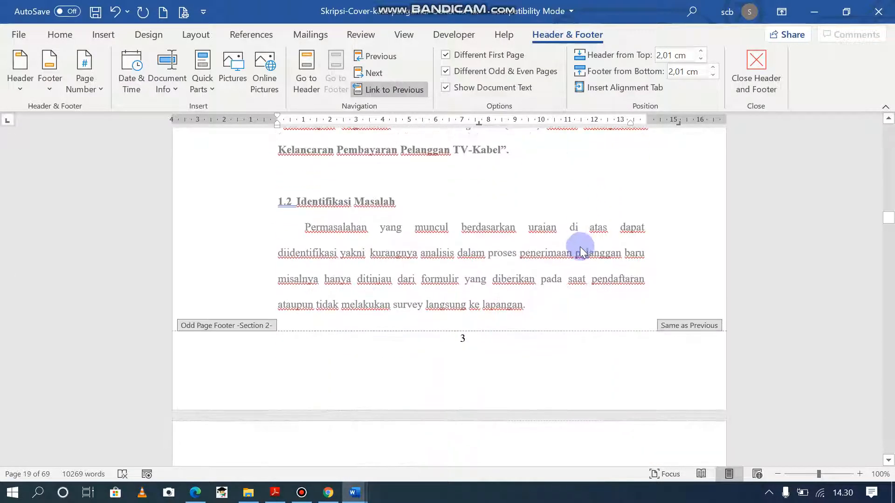
left_click(480, 345)
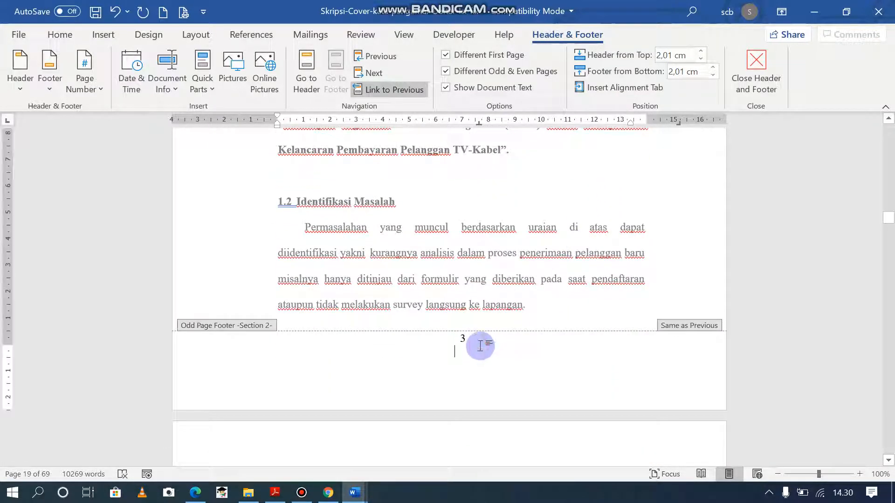
left_click(83, 75)
mouse_move(176, 118)
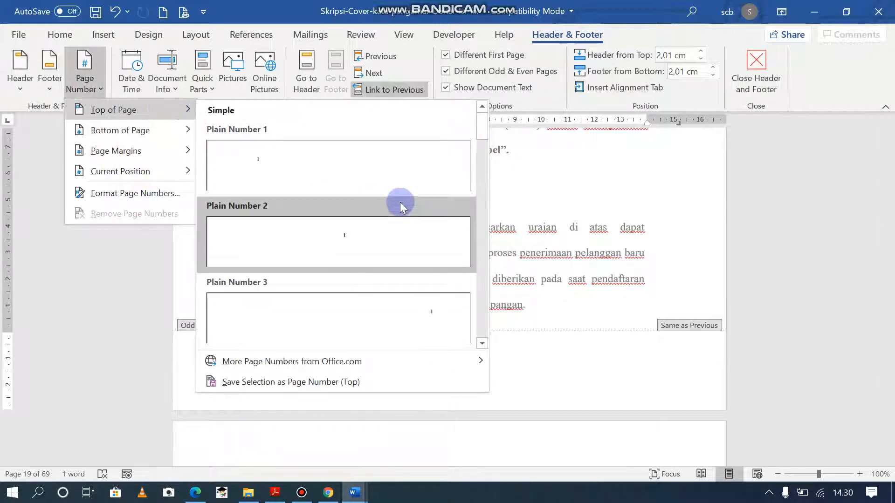
left_click(424, 305)
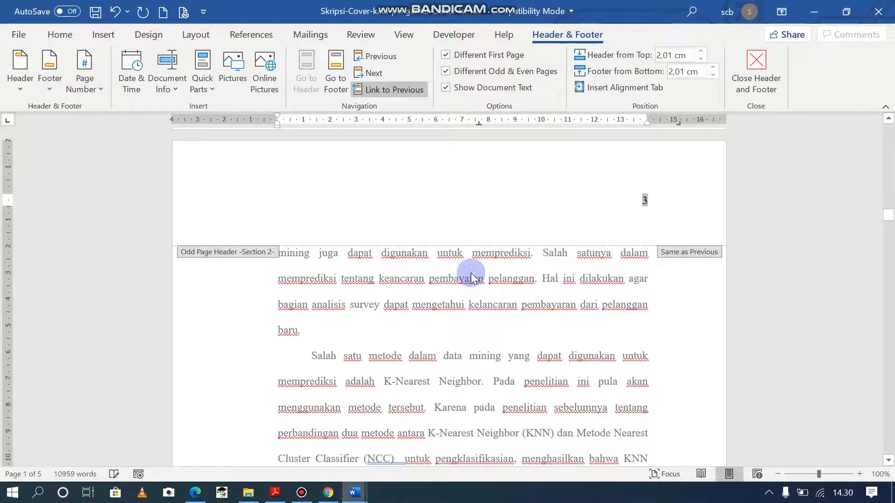
Step: Turn off the different first page and different odd and even pages options for Section 2
scroll(470, 268, "down", 15)
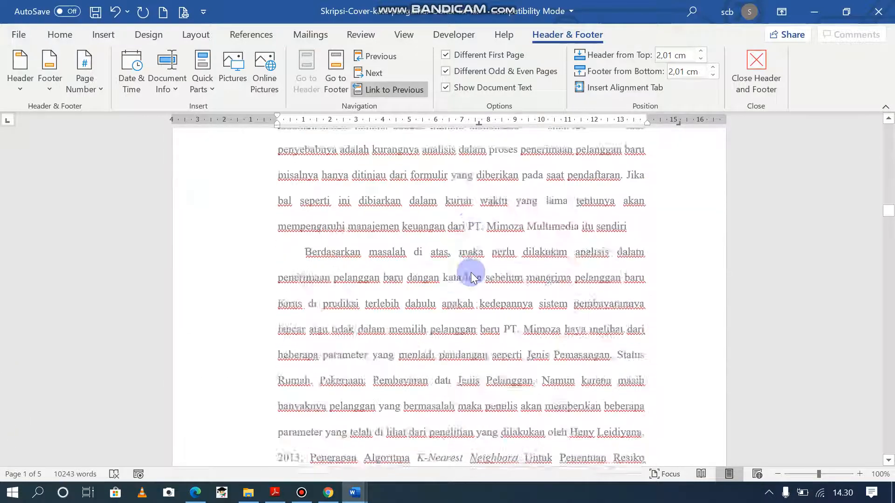
scroll(450, 245, "down", 1)
scroll(450, 242, "up", 2)
left_click(476, 385)
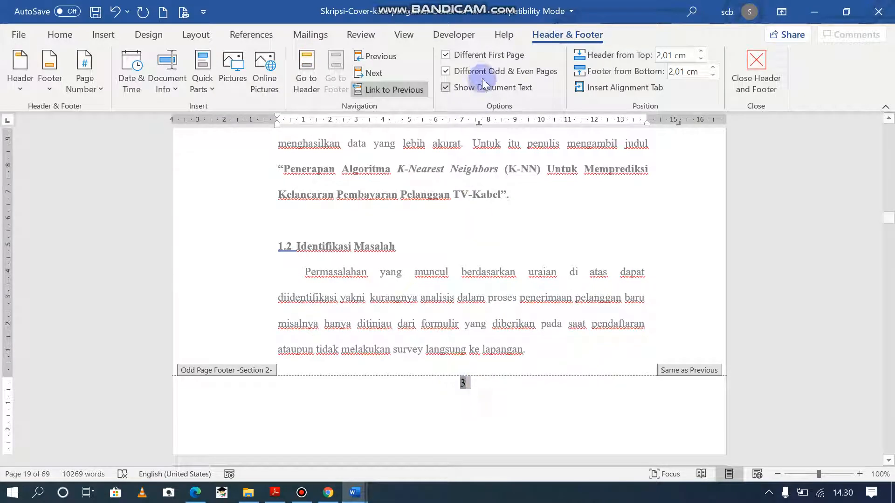
left_click(468, 60)
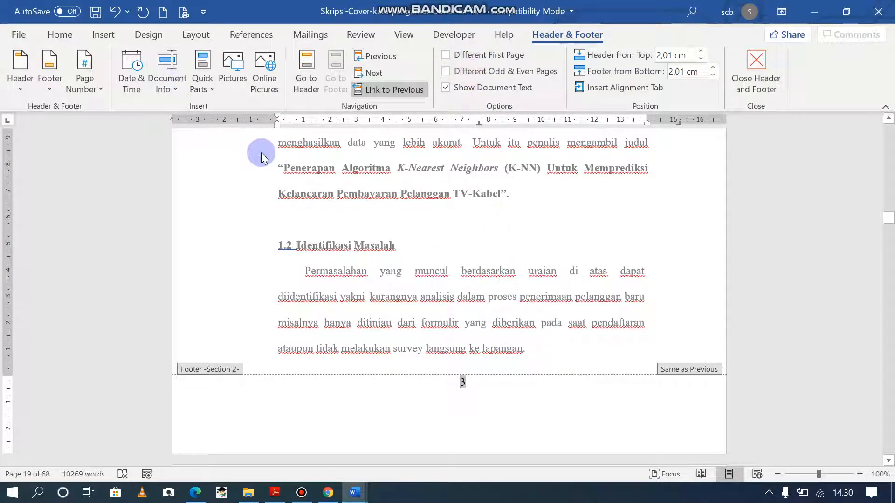
Step: Delete the page number from the Section 2 footer below heading 1.2 Identifikasi Masalah
scroll(426, 233, "up", 1)
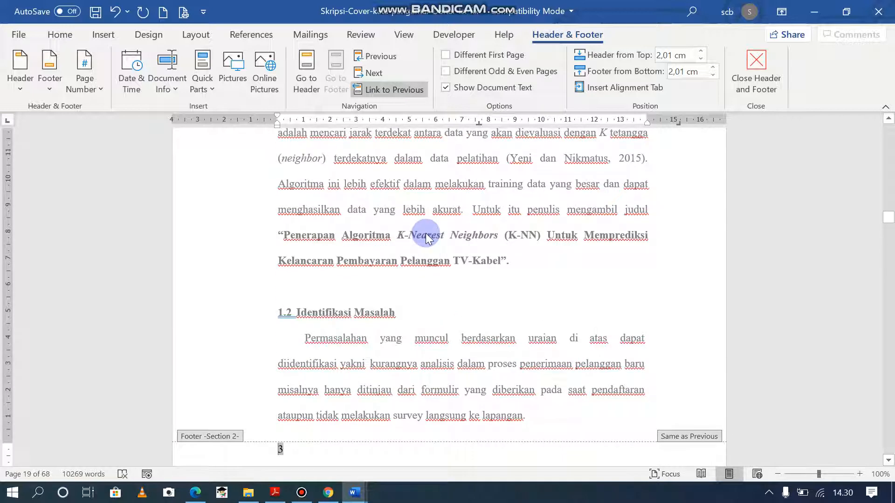
left_click_drag(297, 449, 261, 455)
left_click(308, 452)
Step: Examine the header and footer page numbers across the remaining BAB I pages and the first pages of BAB II
scroll(441, 376, "up", 10)
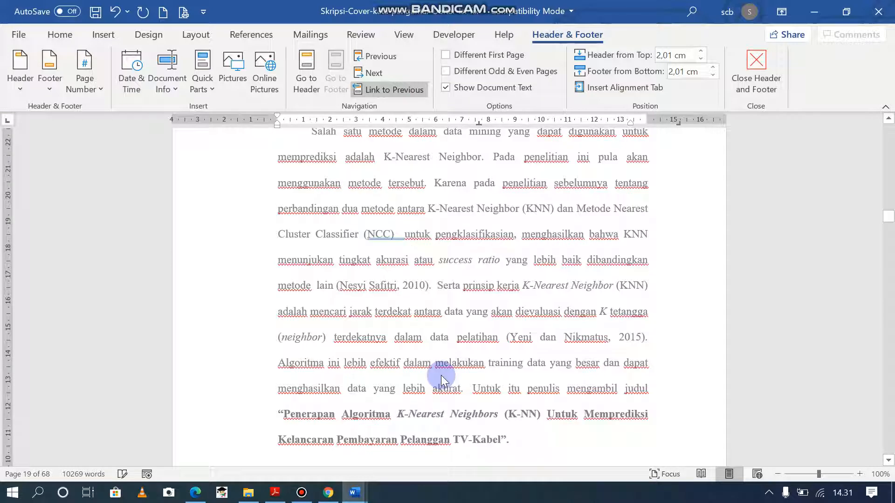
scroll(443, 368, "down", 2)
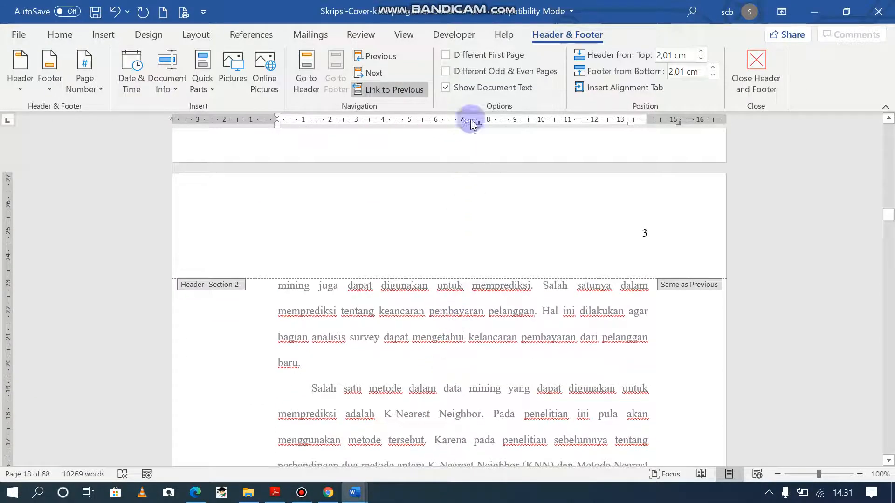
scroll(560, 279, "down", 11)
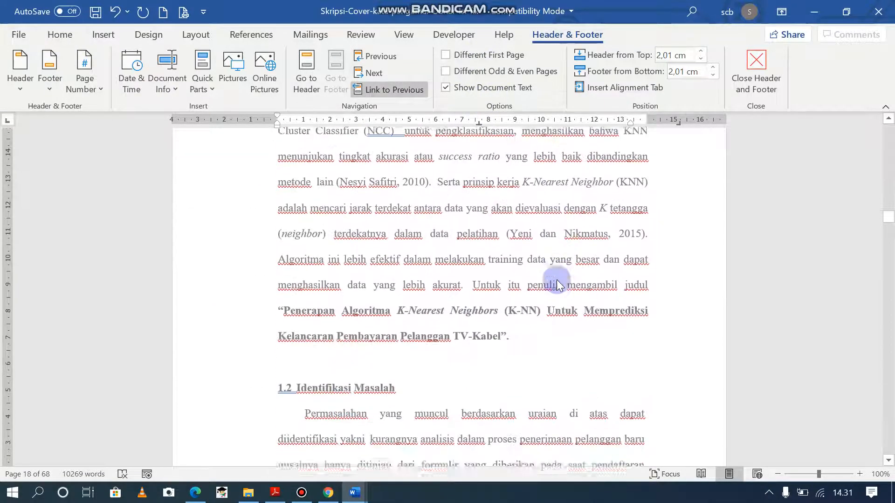
scroll(559, 282, "down", 20)
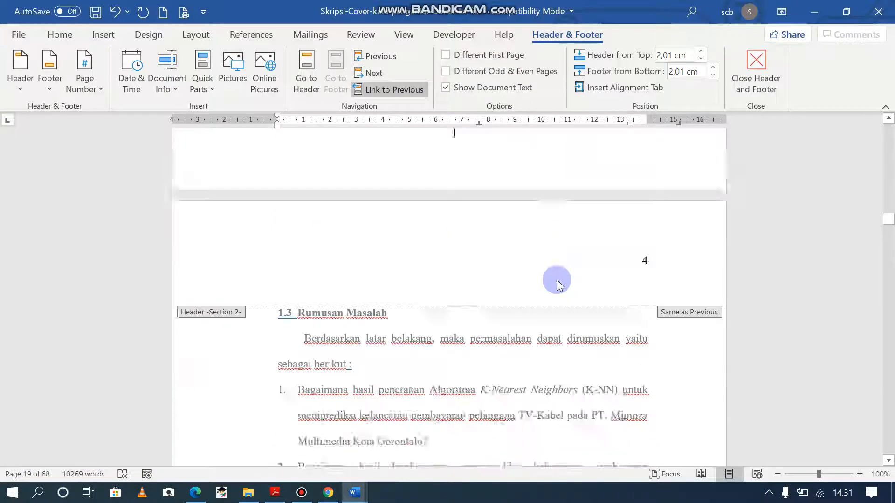
scroll(557, 280, "down", 20)
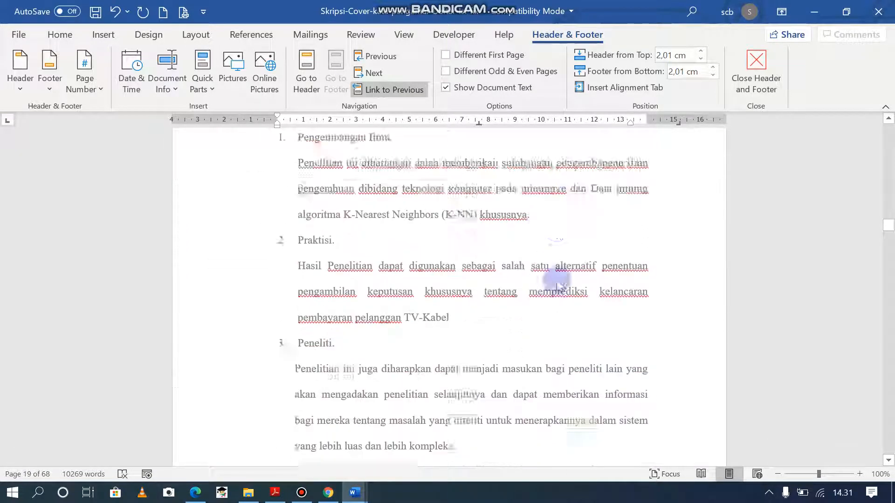
scroll(557, 279, "down", 14)
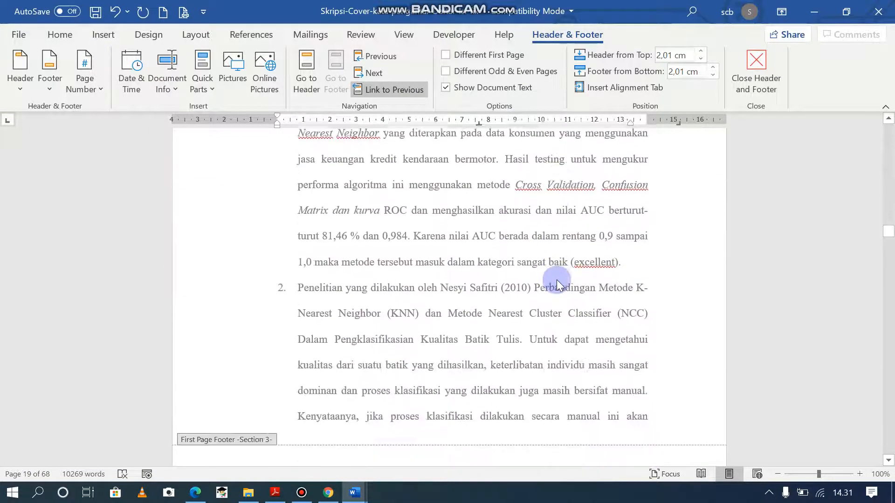
scroll(554, 284, "up", 13)
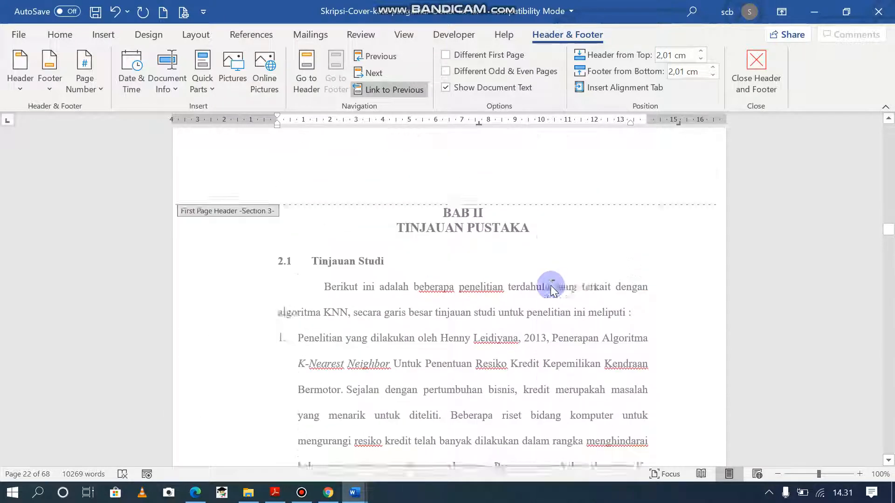
scroll(550, 285, "up", 12)
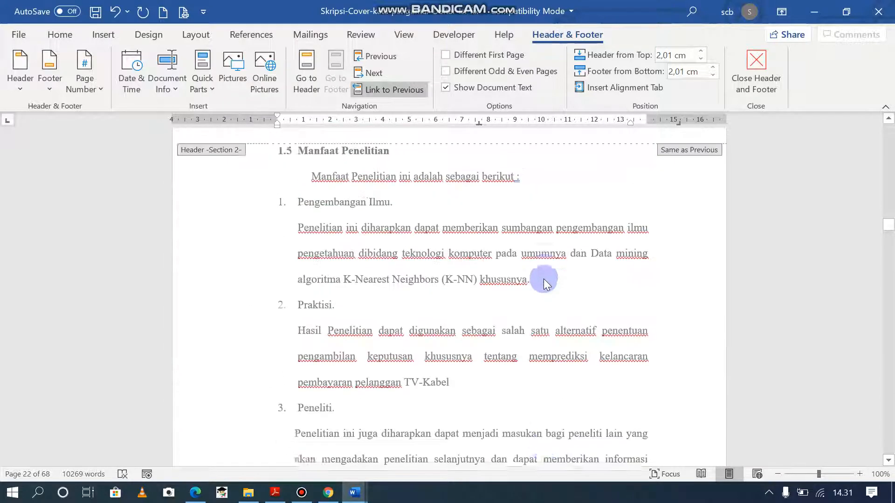
scroll(545, 279, "down", 13)
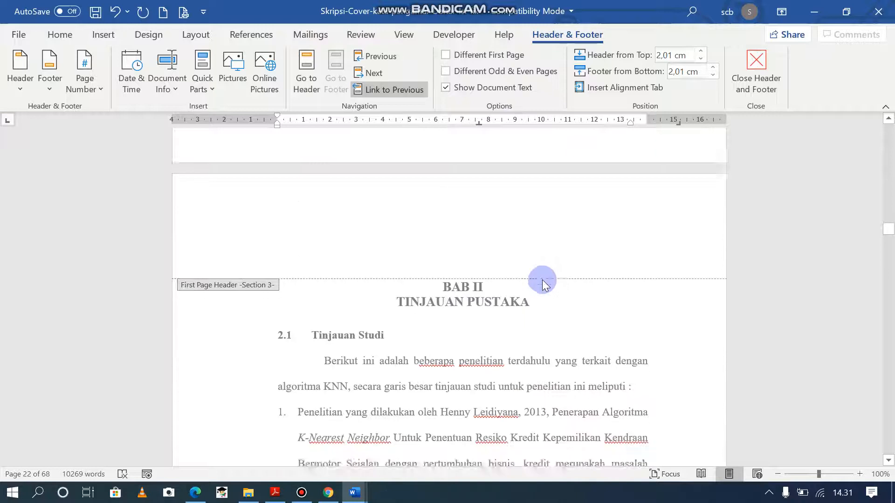
scroll(542, 280, "down", 1)
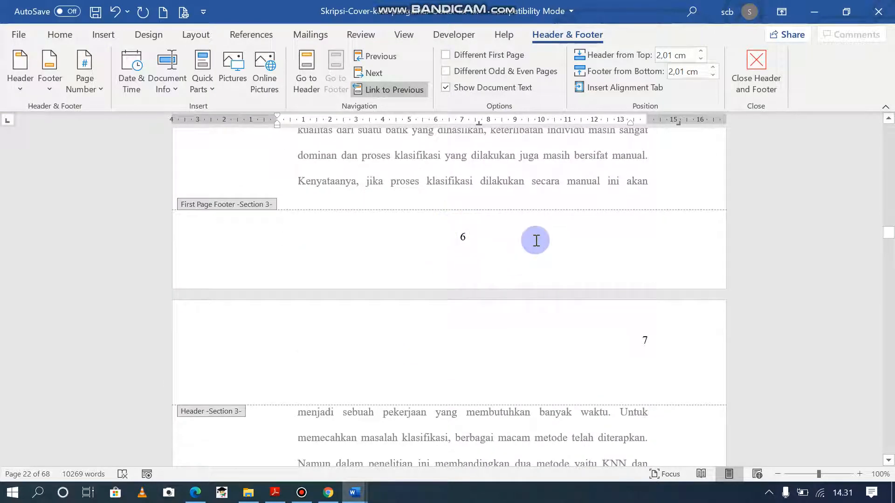
scroll(595, 295, "down", 13)
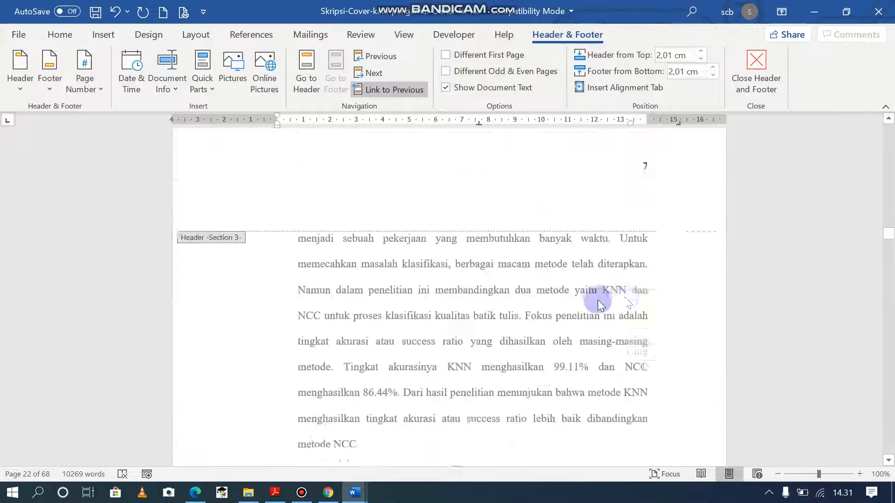
scroll(628, 264, "down", 10)
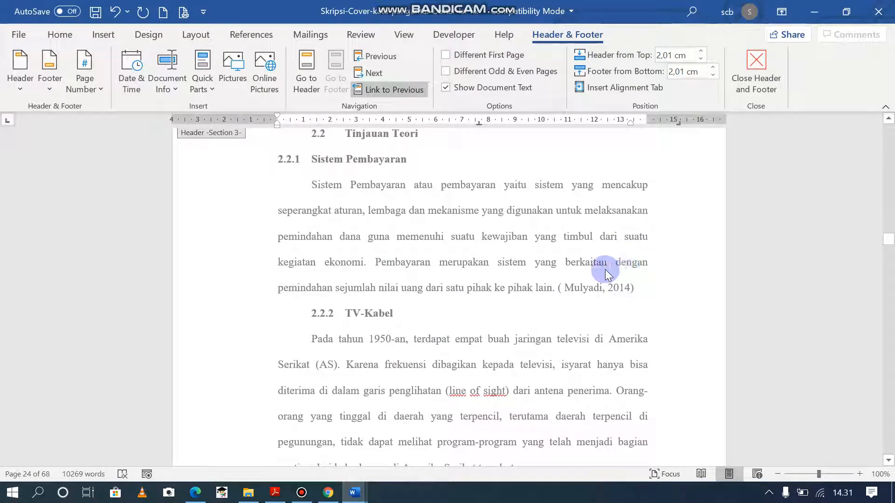
scroll(568, 269, "up", 6)
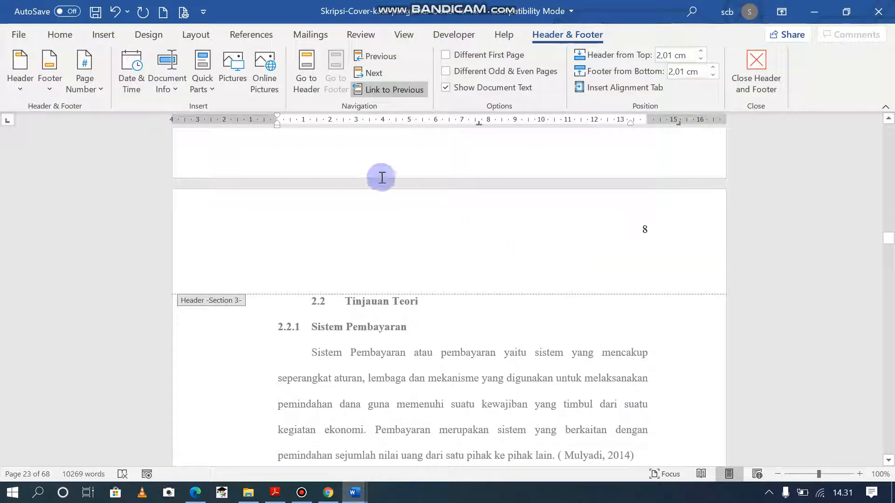
Step: Insert a section break that starts a new page at the end of BAB II, after Gambar 2.9 Kerangka Pikir
left_click(195, 35)
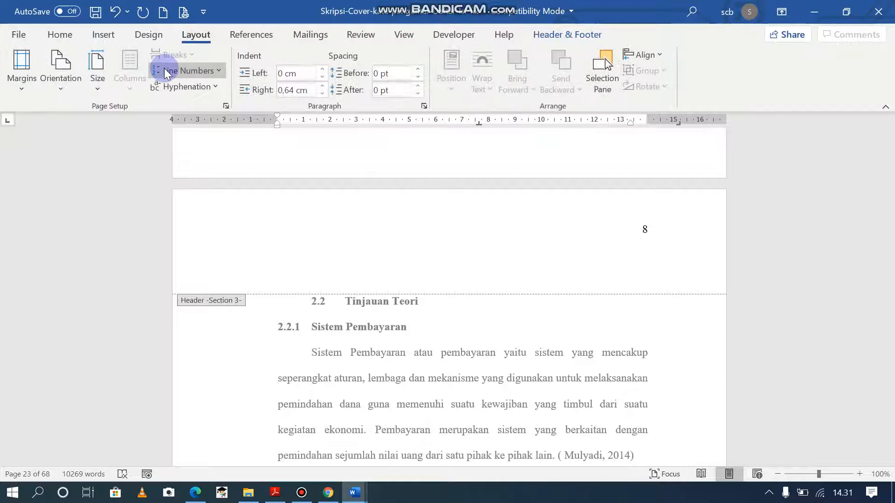
left_click(630, 386)
left_click(893, 305)
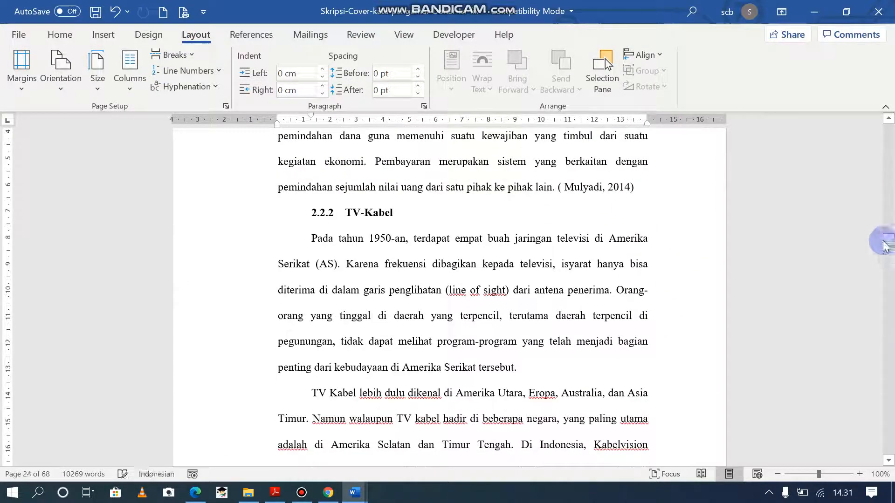
left_click_drag(884, 241, 884, 455)
scroll(550, 320, "up", 10)
scroll(550, 319, "down", 7)
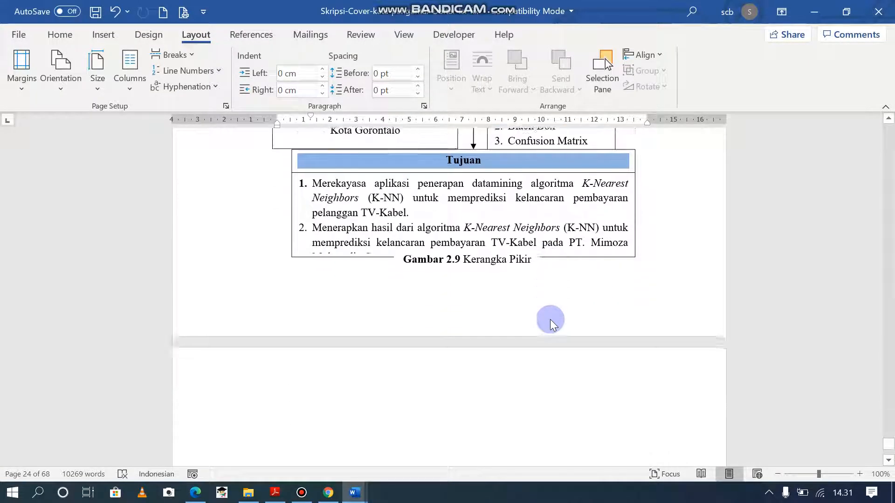
left_click(338, 298)
left_click(204, 72)
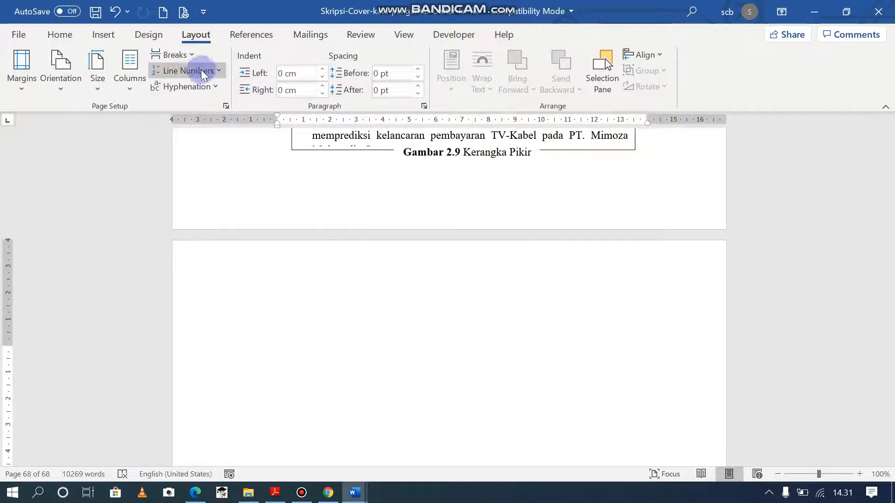
left_click(189, 59)
left_click(230, 254)
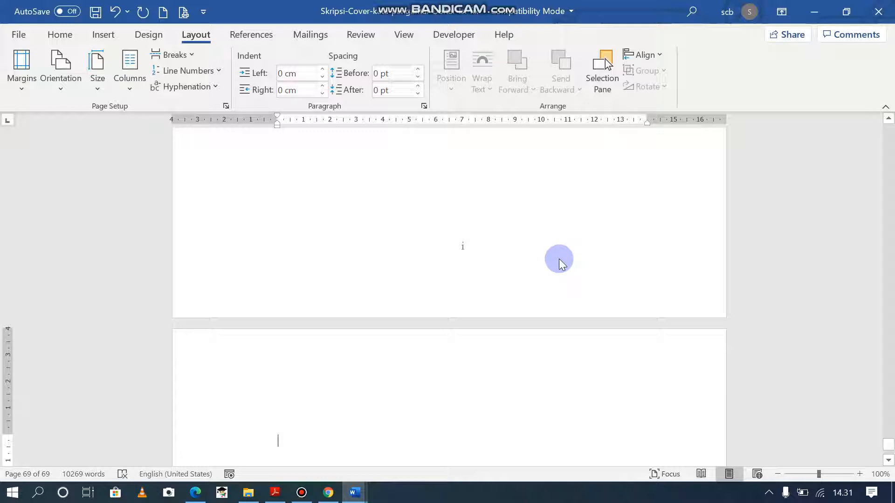
Step: Close the combined thesis document and the BAB-II document without saving the changes
left_click(891, 6)
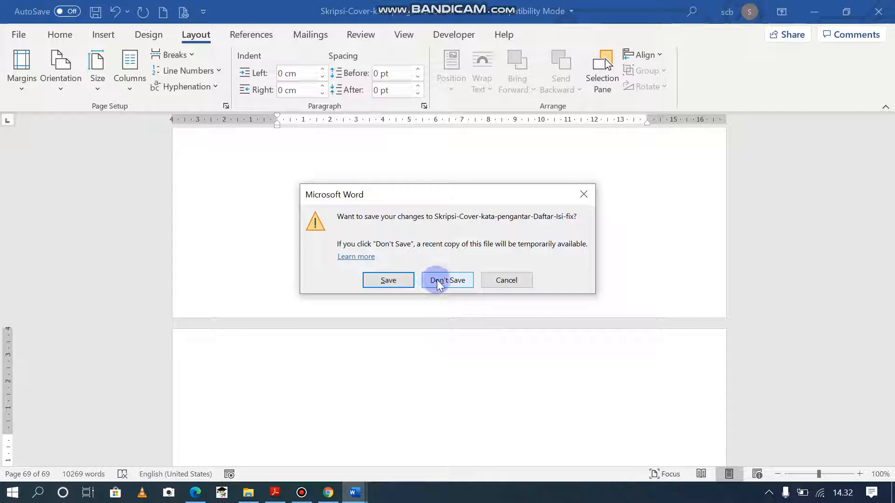
left_click(437, 280)
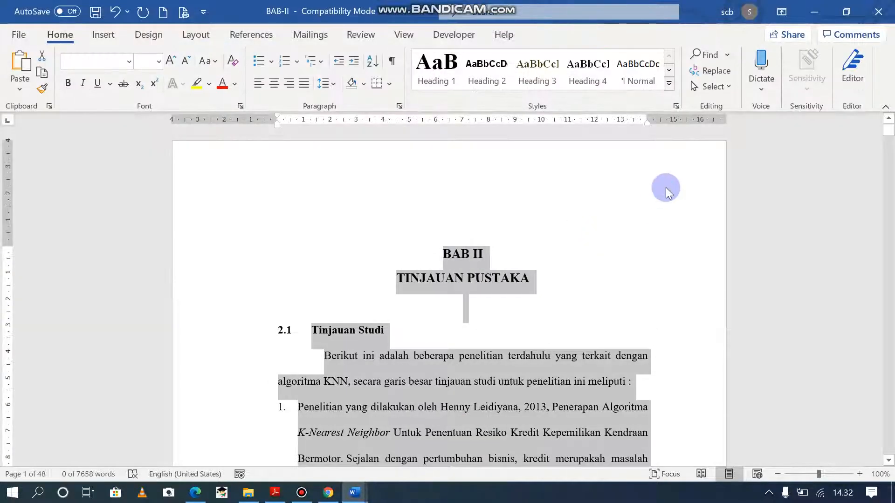
left_click(887, 12)
left_click(443, 280)
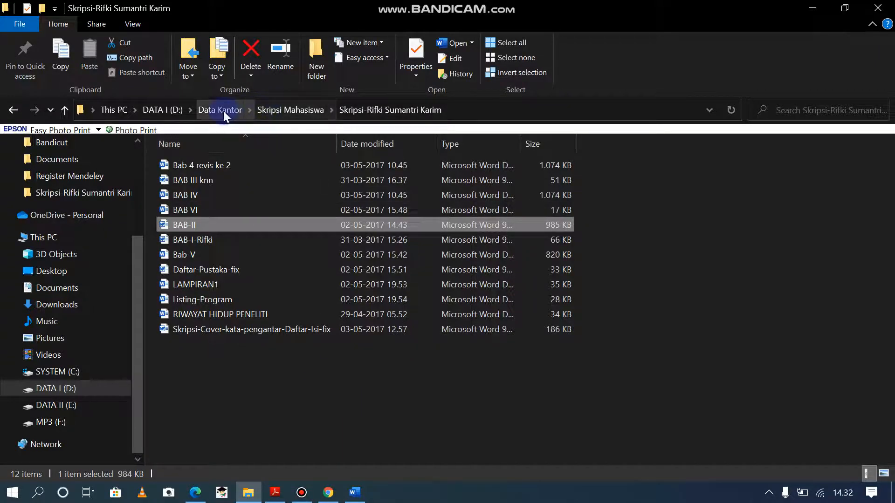
Step: Open the Word thesis named after its author from DATA S2 > SEMESTER 4 > THESIS > TESIS on drive E
left_click(69, 388)
left_click(70, 405)
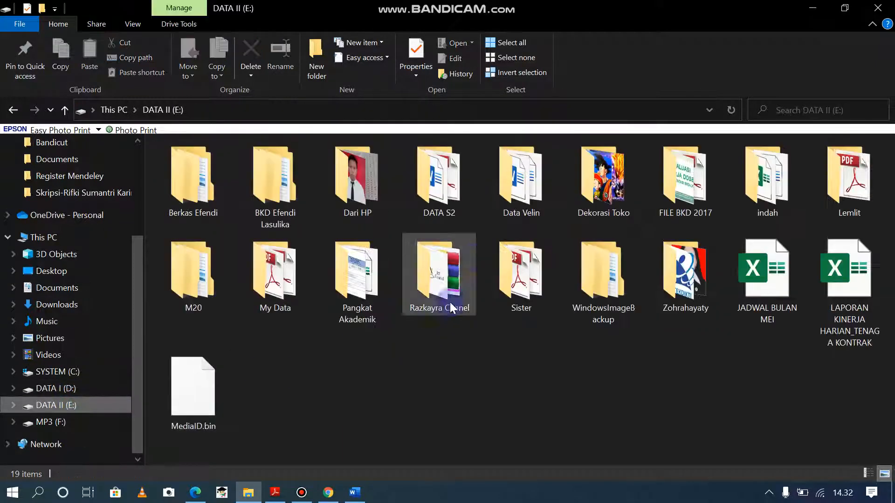
double_click(439, 198)
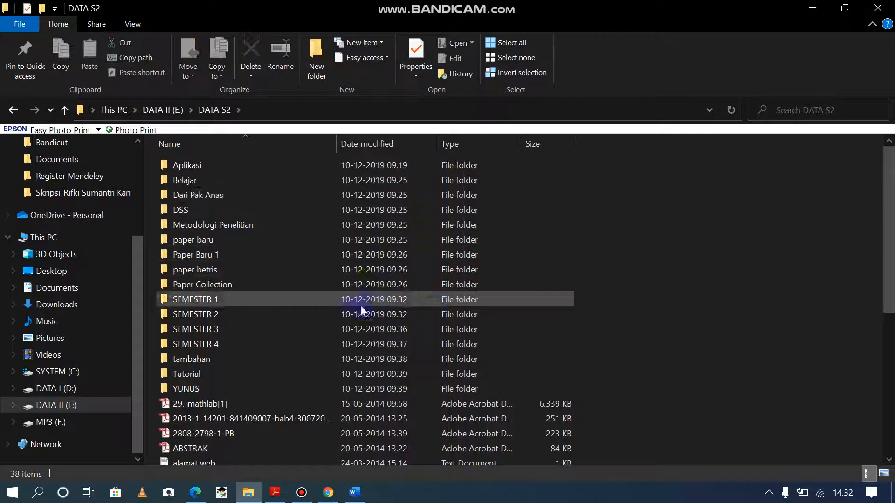
double_click(225, 345)
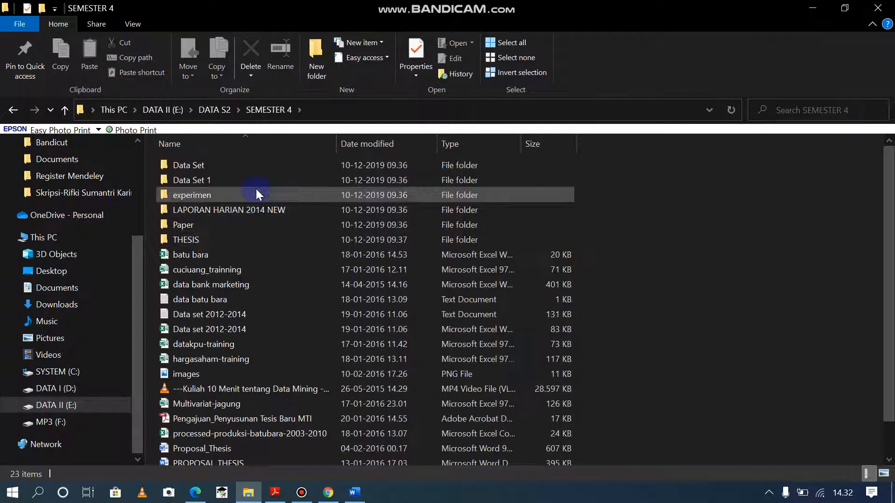
double_click(228, 239)
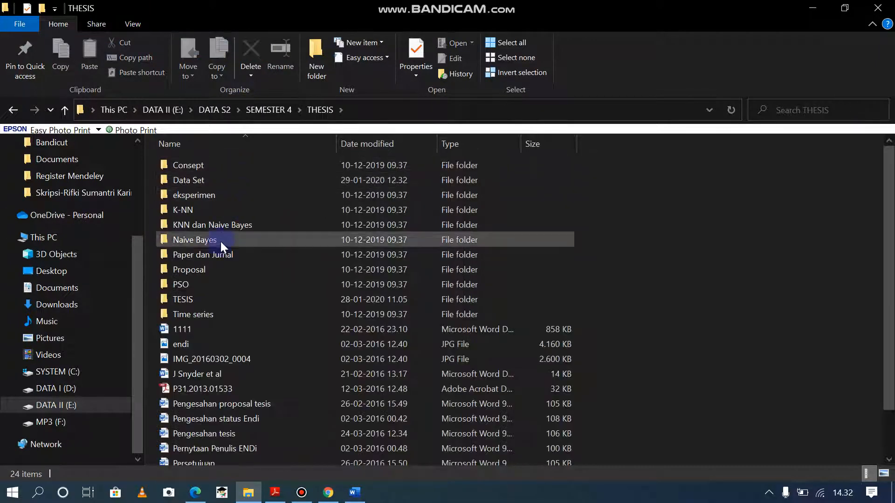
double_click(208, 298)
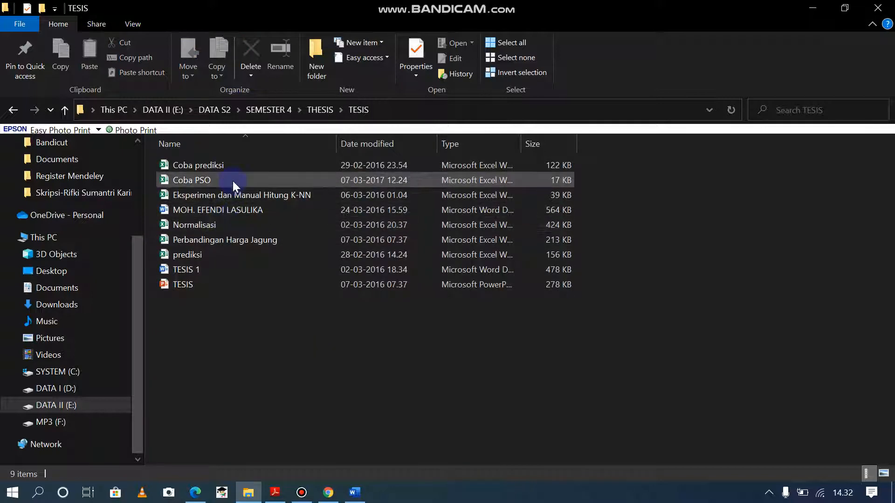
double_click(229, 211)
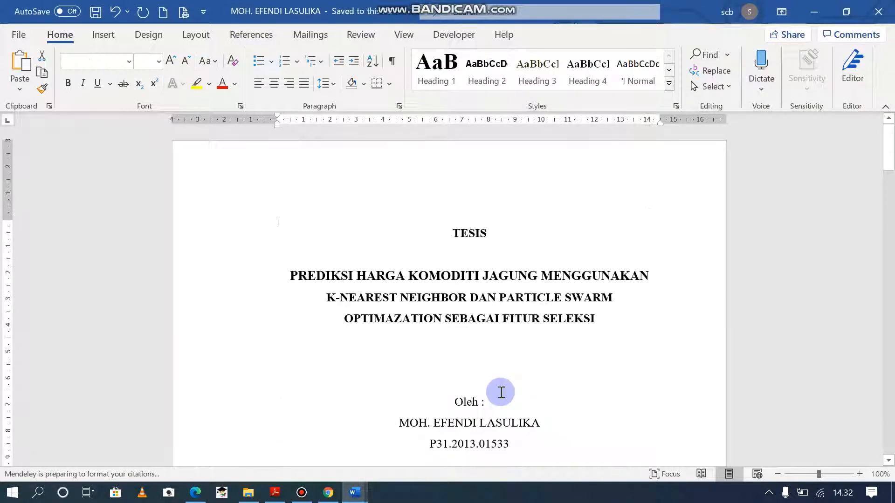
Step: Examine the page numbering of the finished thesis from its front matter and table of contents into the first chapter
scroll(552, 325, "down", 20)
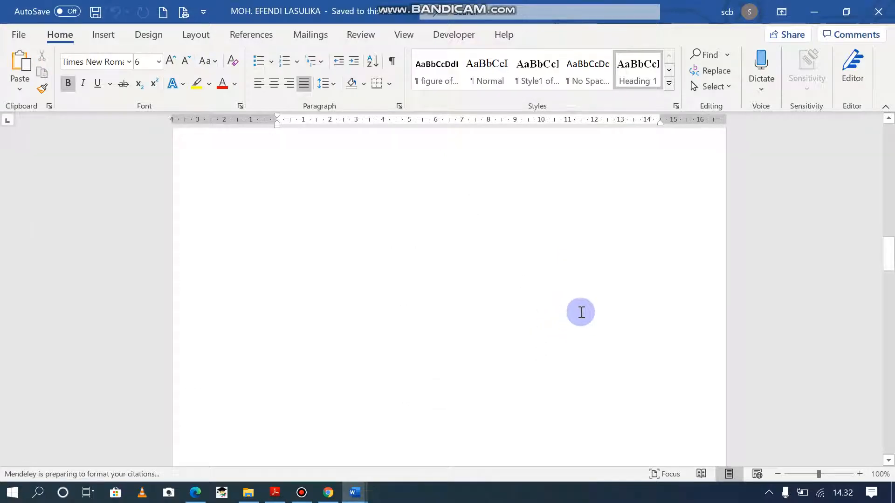
scroll(617, 311, "down", 20)
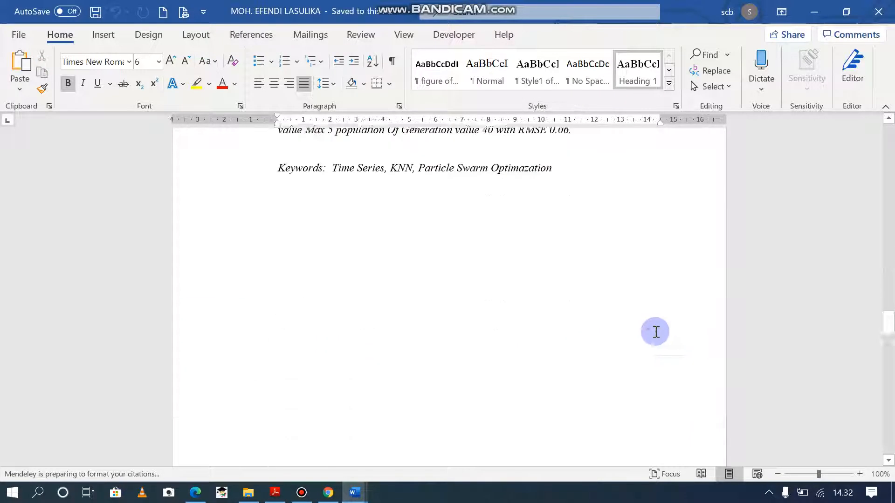
scroll(651, 330, "down", 10)
scroll(651, 330, "up", 13)
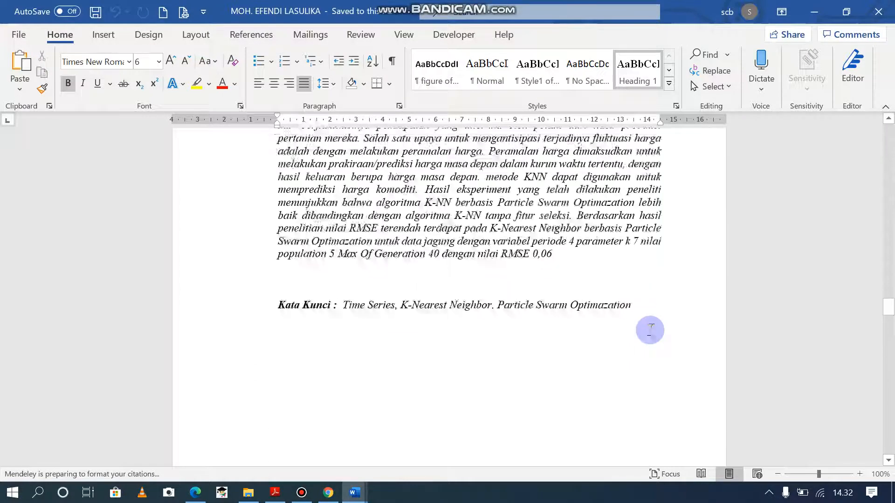
scroll(651, 330, "up", 20)
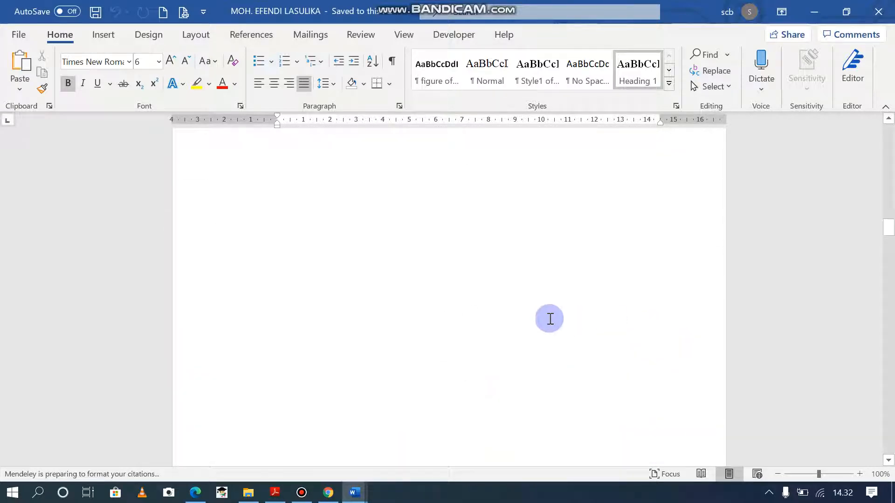
scroll(548, 319, "up", 1)
scroll(495, 361, "down", 2)
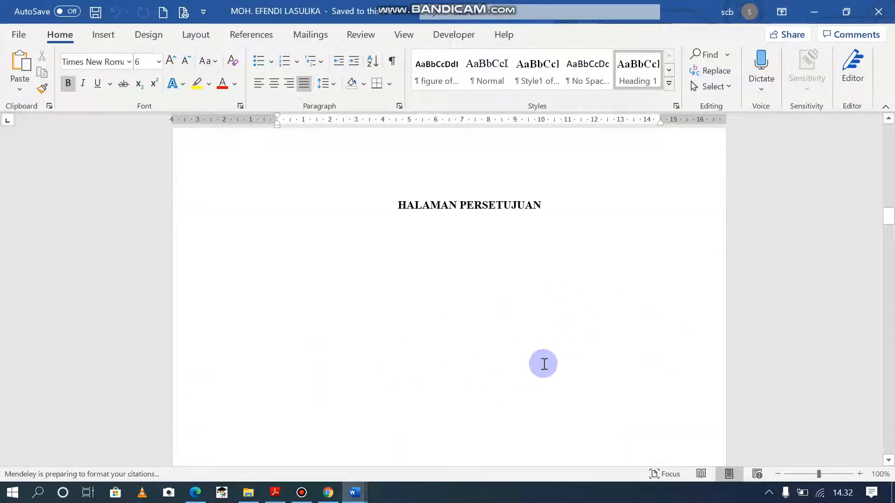
scroll(542, 366, "down", 20)
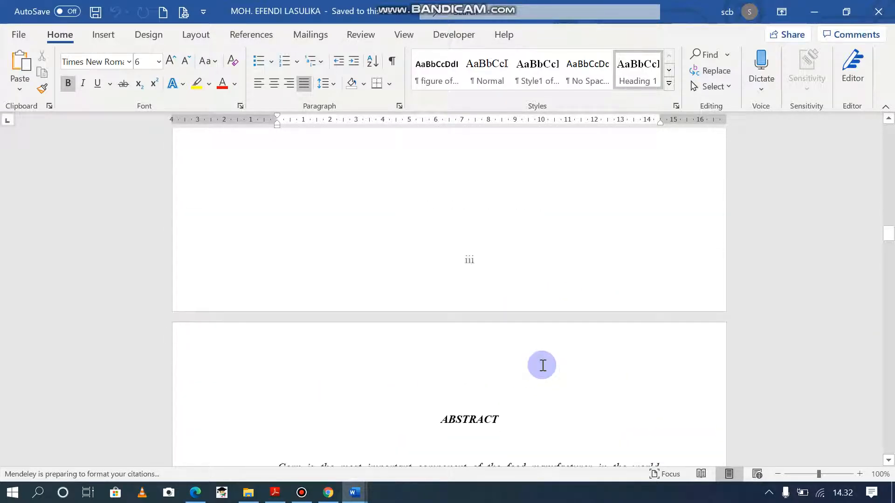
scroll(542, 365, "down", 20)
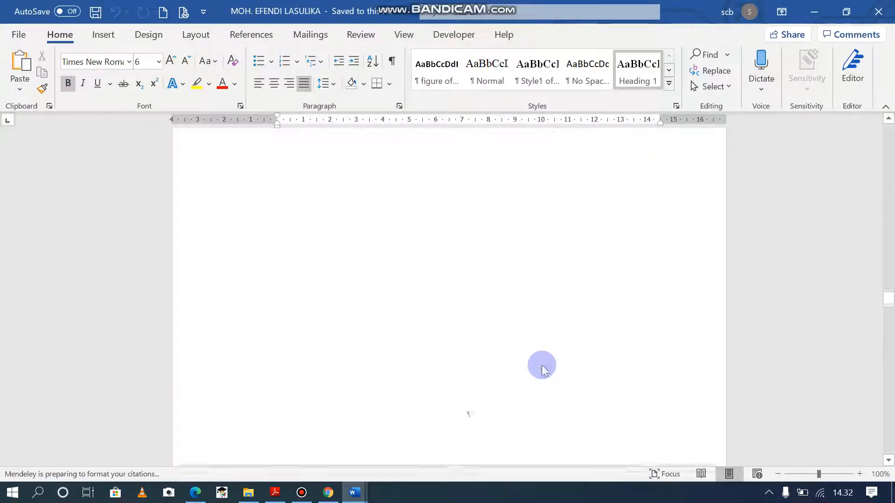
scroll(562, 368, "down", 20)
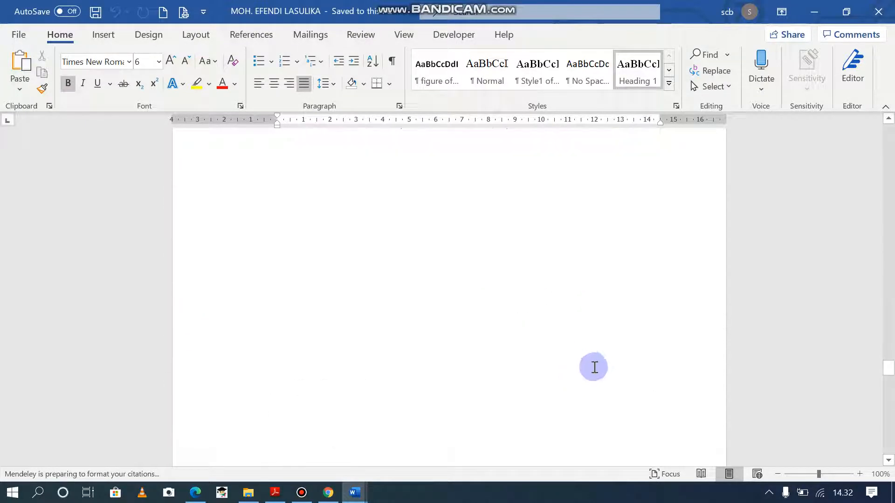
scroll(584, 363, "down", 20)
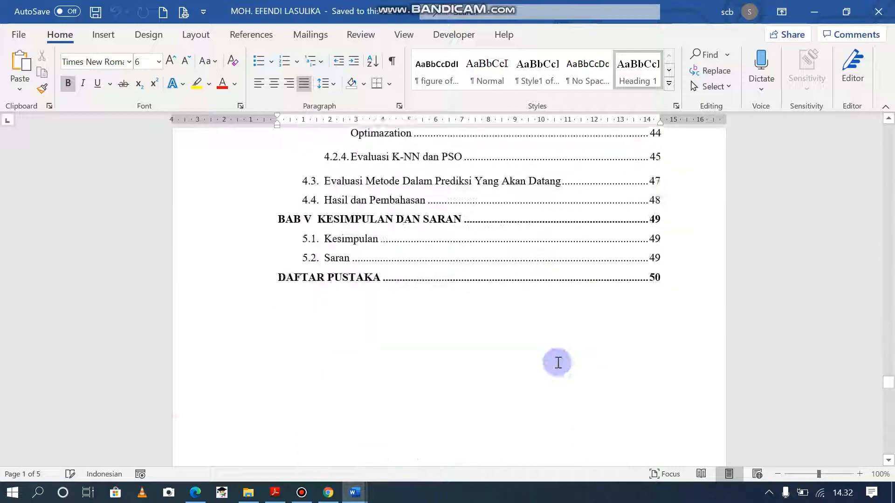
scroll(562, 308, "down", 20)
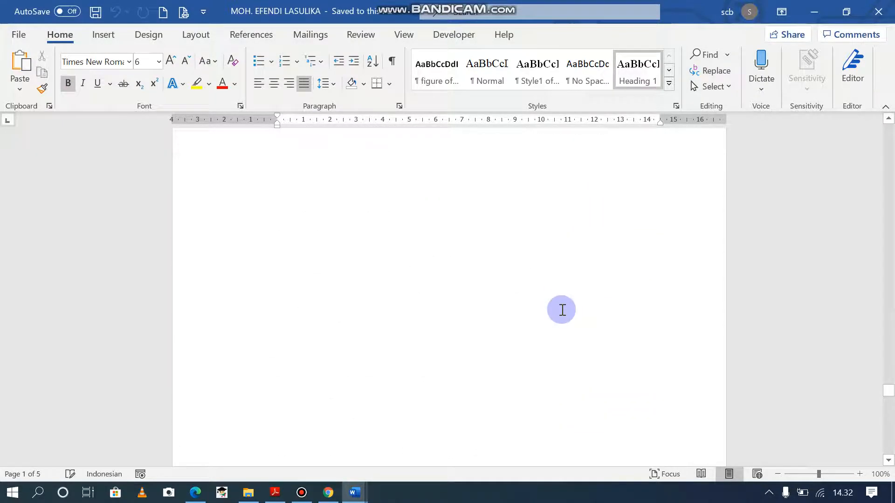
scroll(561, 320, "down", 20)
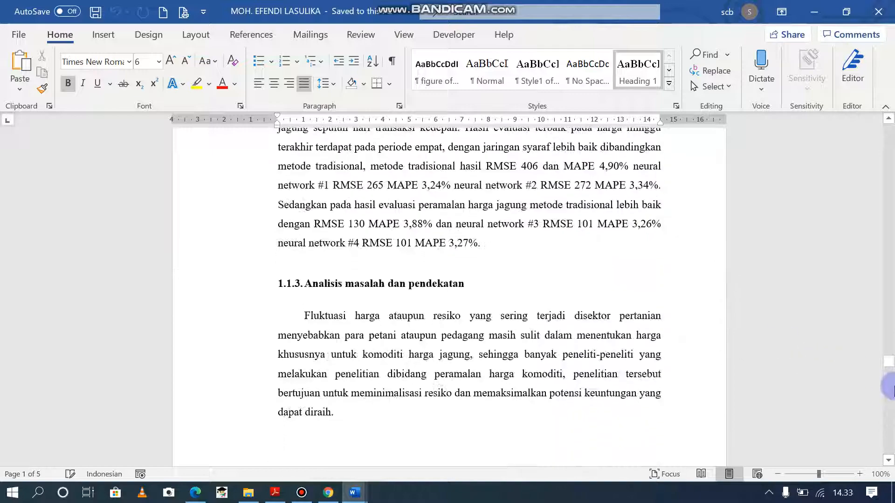
Step: Examine the pages of weekly data tables at the end of the finished thesis
left_click_drag(888, 362, 889, 462)
scroll(649, 363, "up", 15)
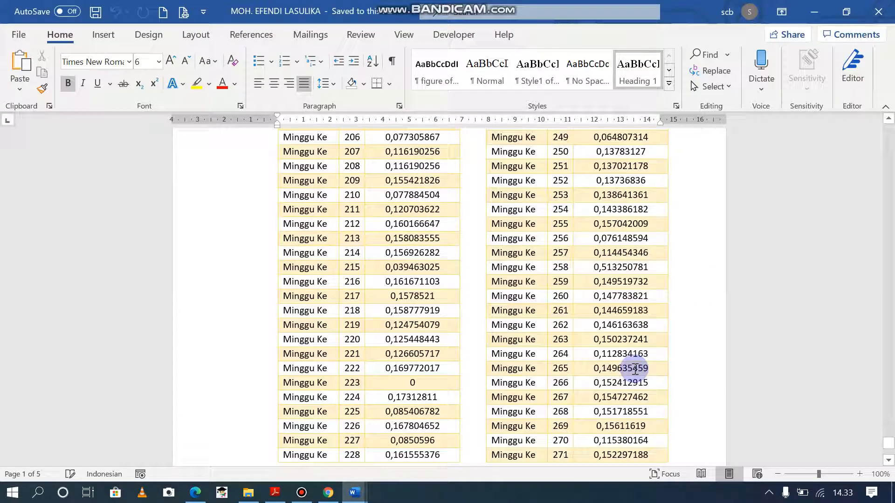
scroll(635, 369, "up", 20)
scroll(634, 369, "up", 20)
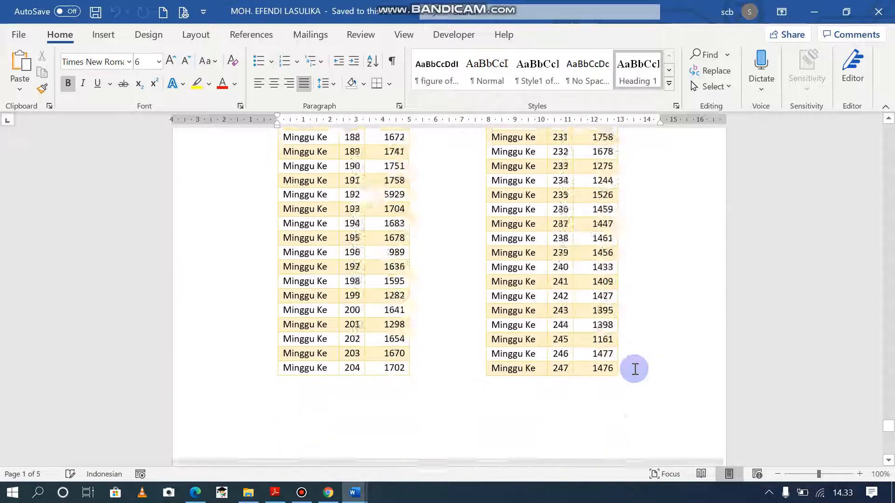
scroll(635, 369, "up", 3)
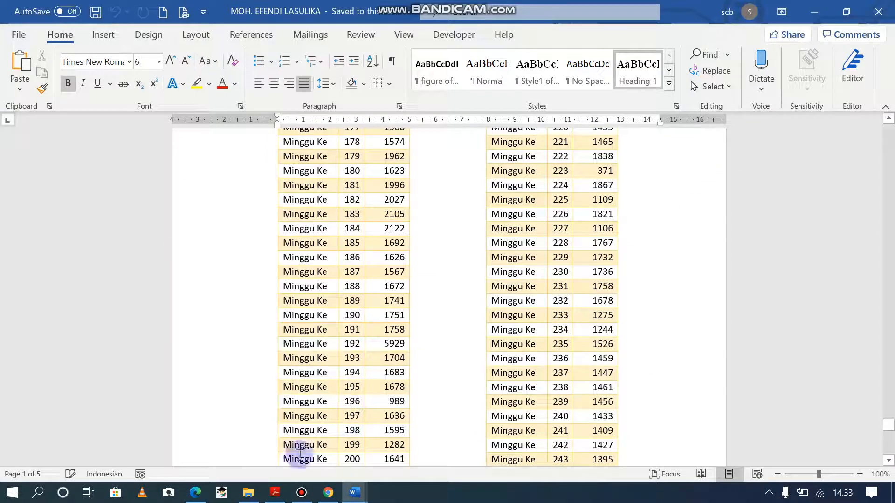
Step: Minimize the File Explorer and finished thesis windows, and close the BAB I document
left_click(249, 493)
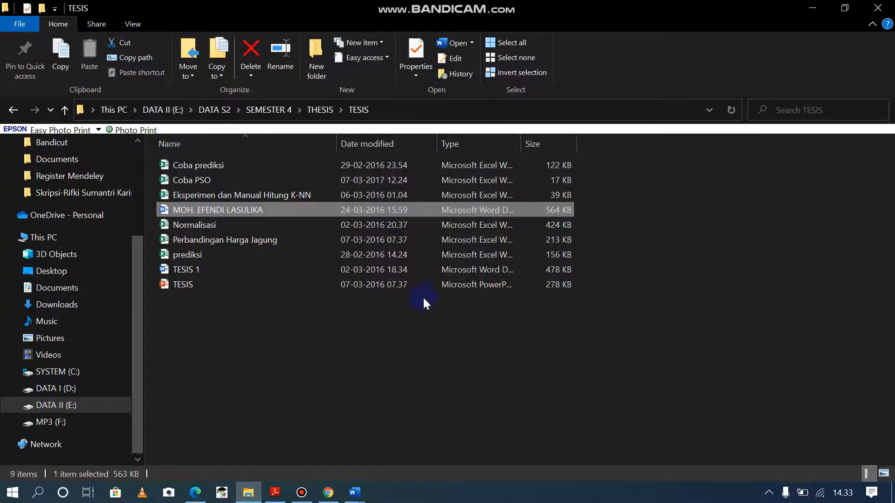
left_click(804, 7)
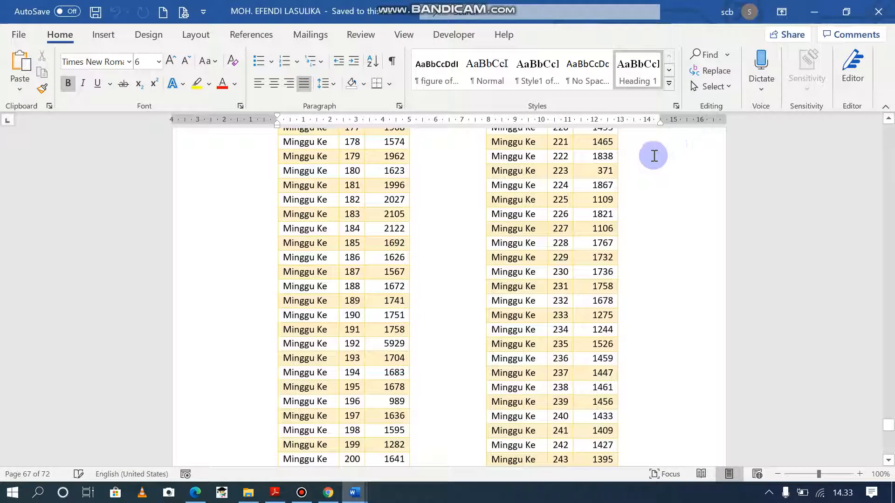
left_click(814, 11)
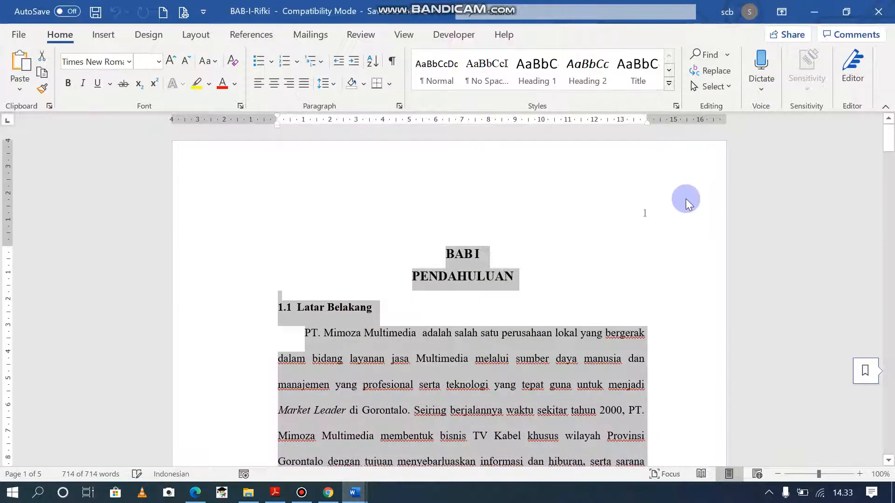
left_click(875, 8)
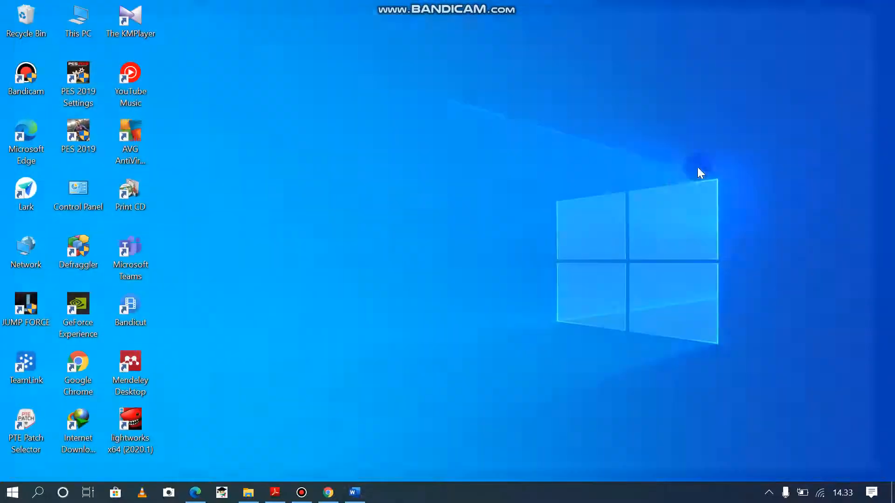
right_click(446, 151)
left_click(489, 194)
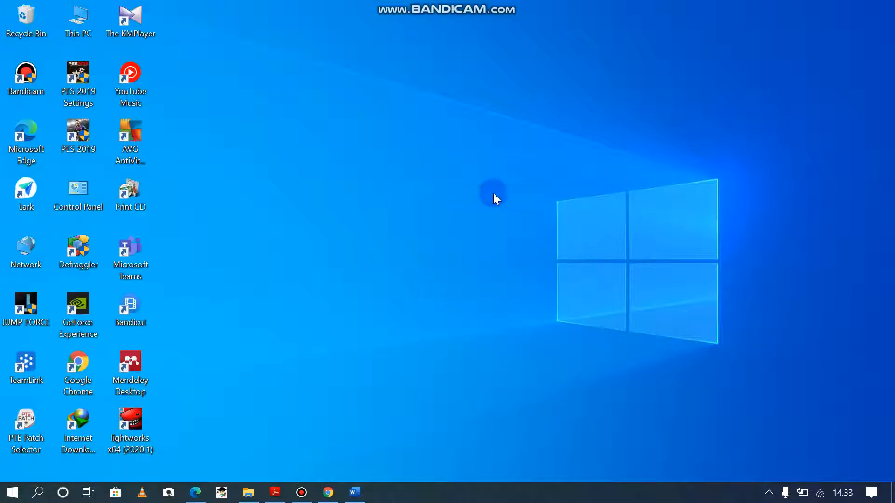